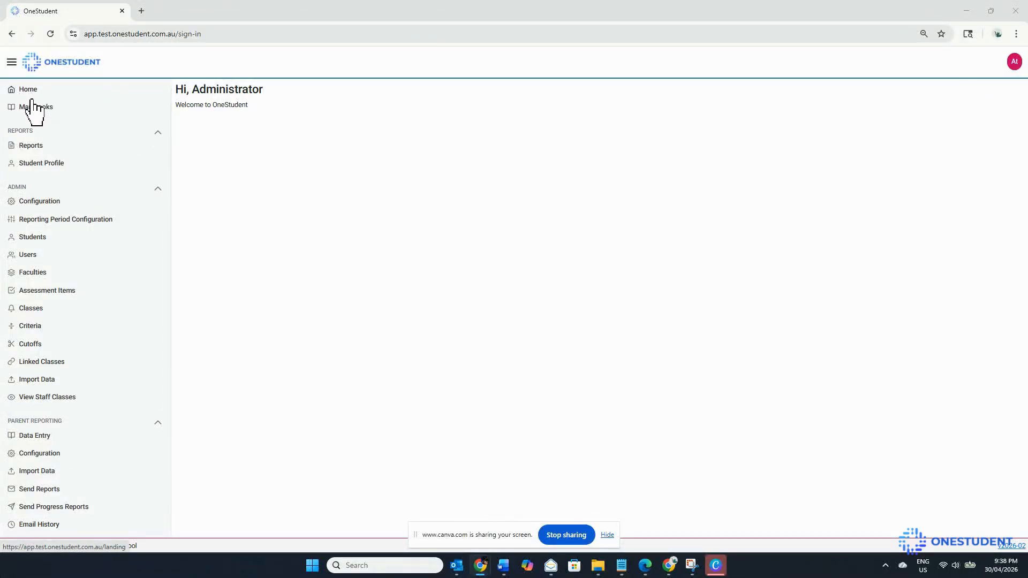
Open the assessment item management page and look through the listed items
left_click(63, 293)
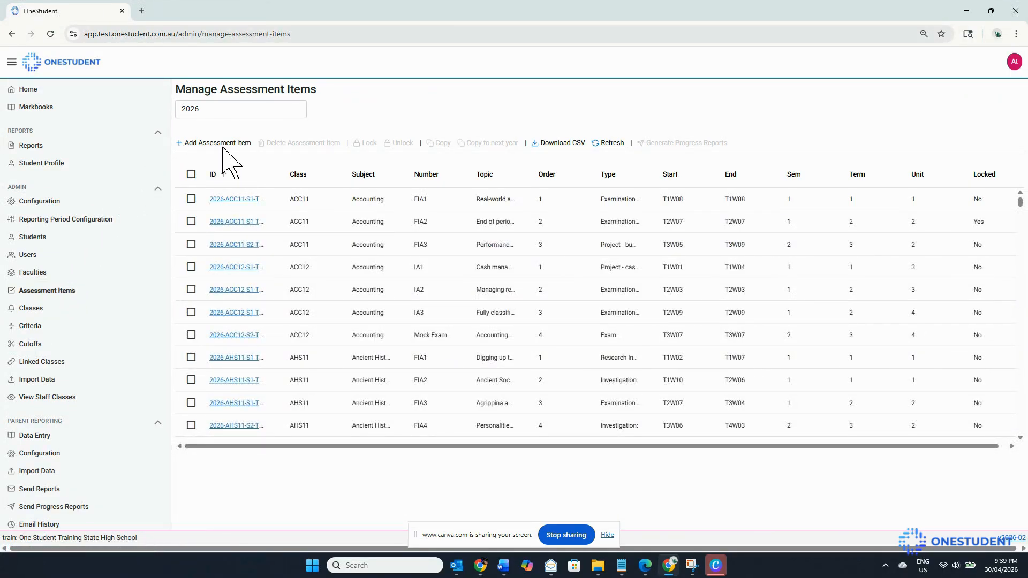
scroll(271, 220, "down", 2)
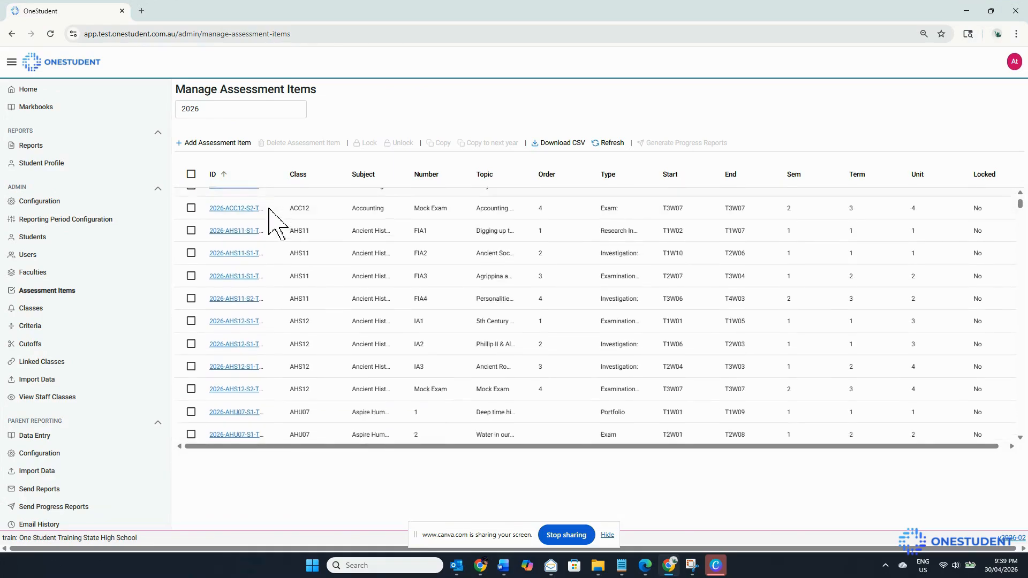
scroll(271, 219, "down", 5)
scroll(270, 220, "up", 7)
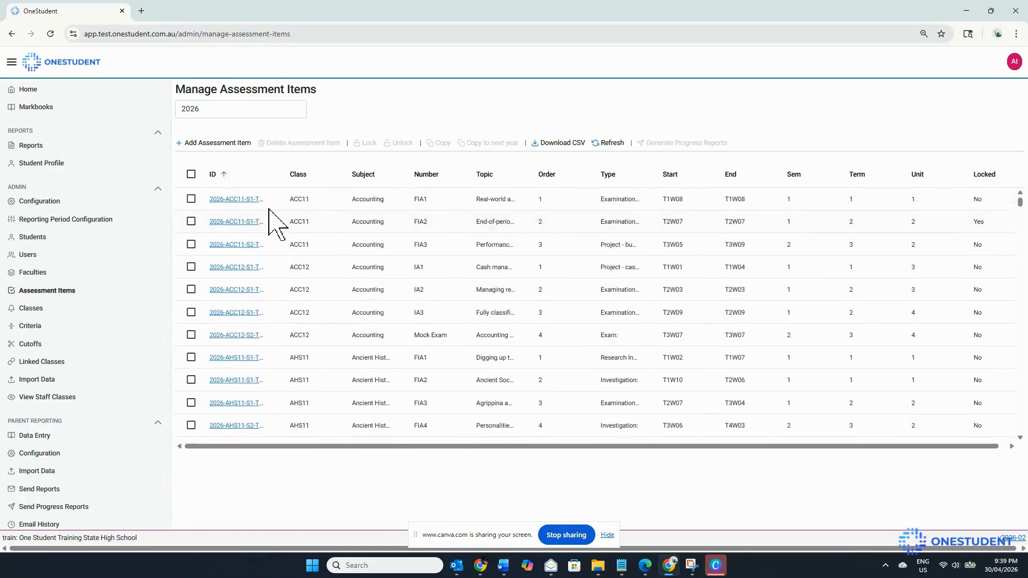
Check the selectable years, keep 2026, and select the ACC11 FIA1 item to examine the available actions
left_click(244, 110)
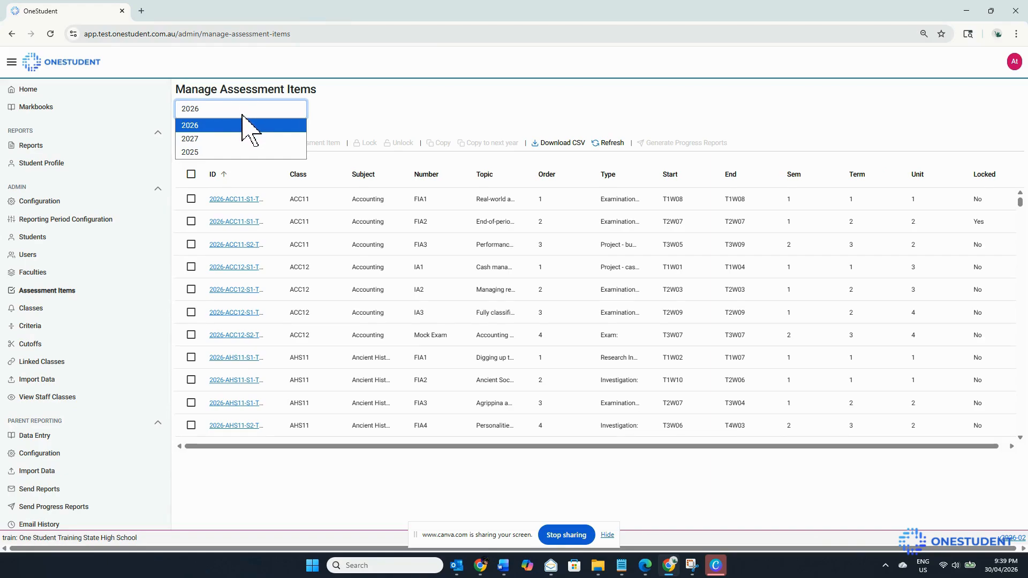
left_click(243, 112)
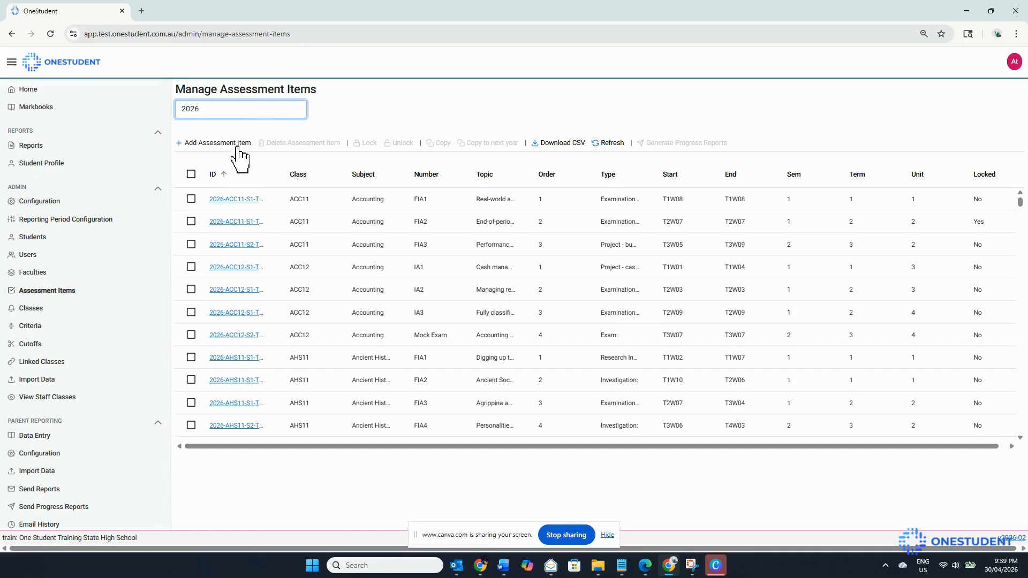
left_click(191, 199)
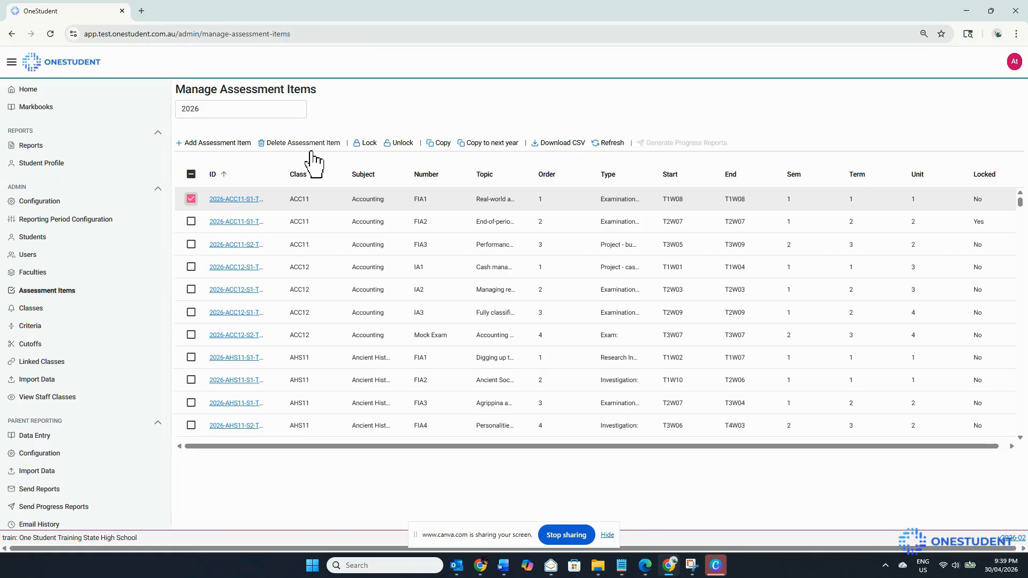
Start a new assessment item with the topic "End-of-period reporting for today's businesses" and order 1
left_click(201, 142)
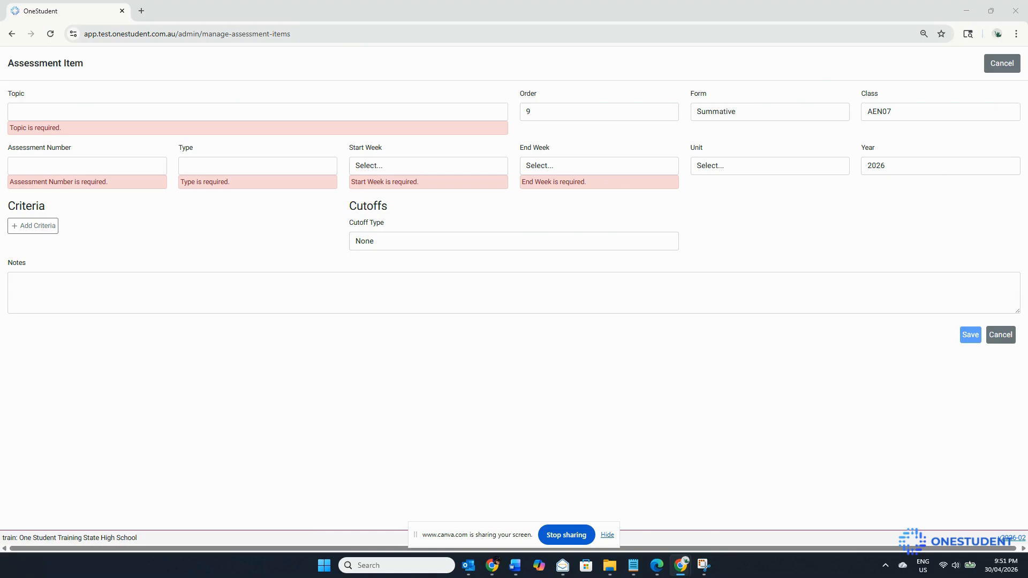
left_click(75, 112)
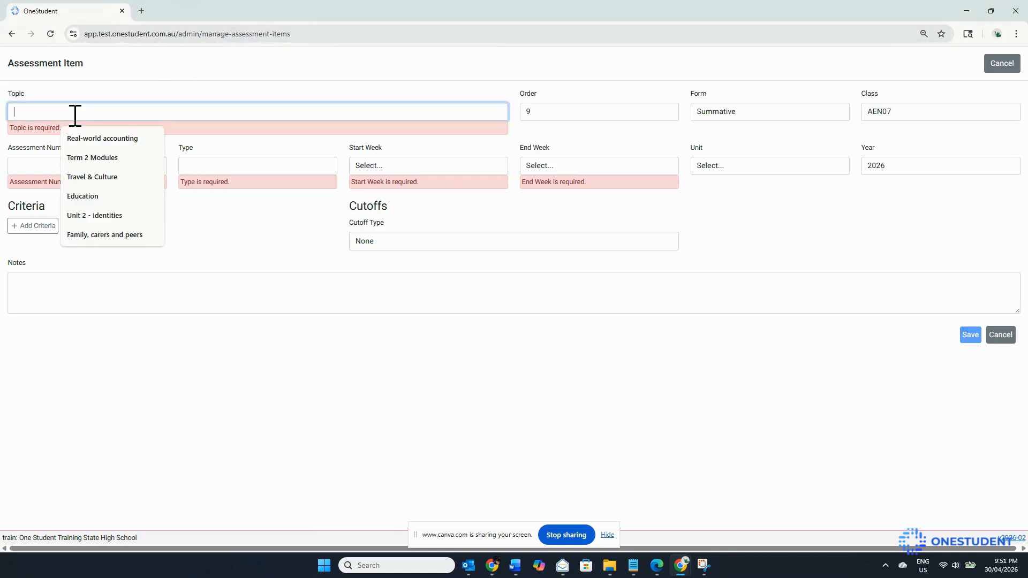
type("End-of-period reporting for today’s businesses")
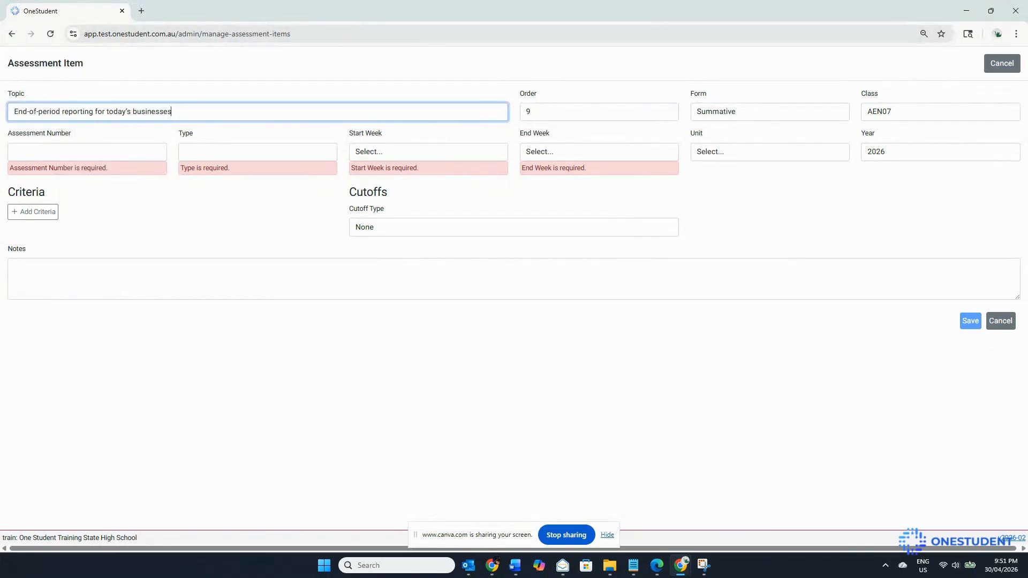
left_click(621, 115)
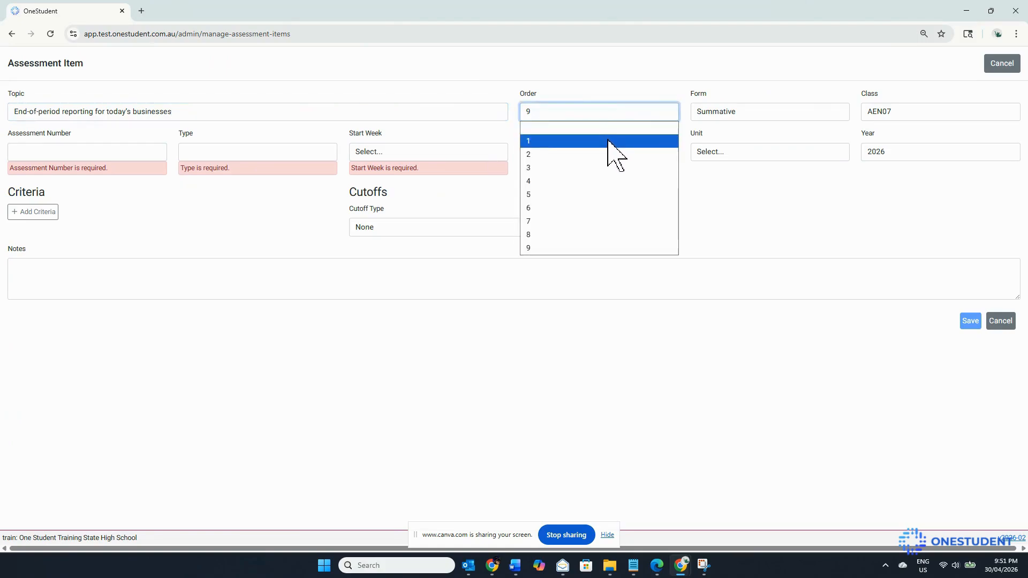
left_click(609, 142)
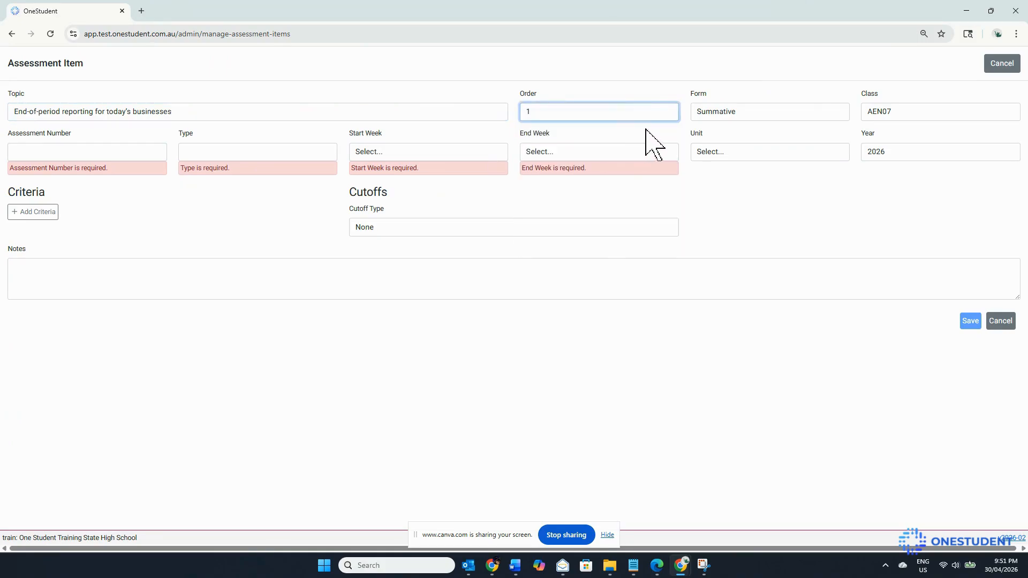
Set the assessment item's form to Summative and its class to AEN07
left_click(746, 113)
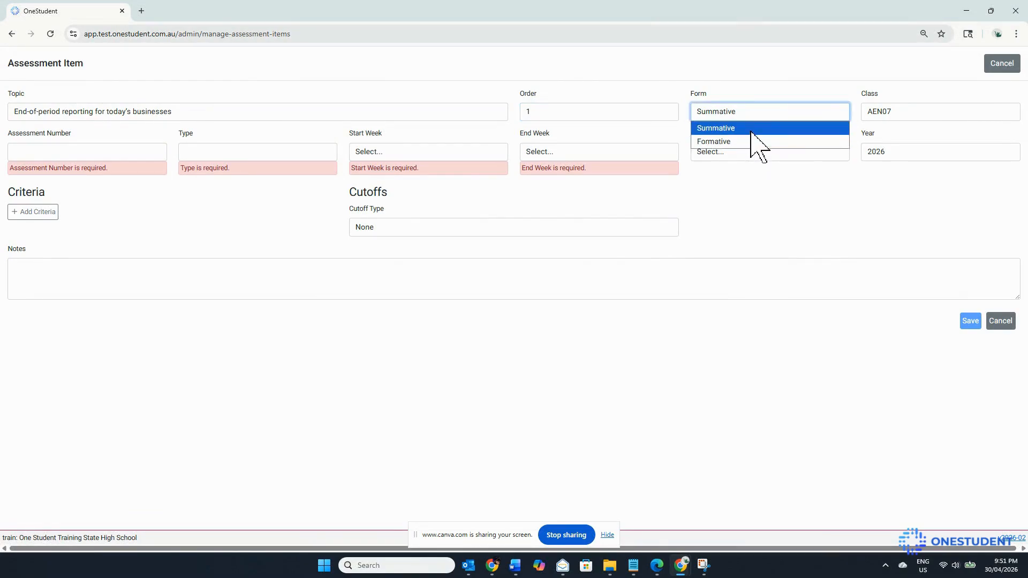
left_click(752, 133)
left_click(909, 117)
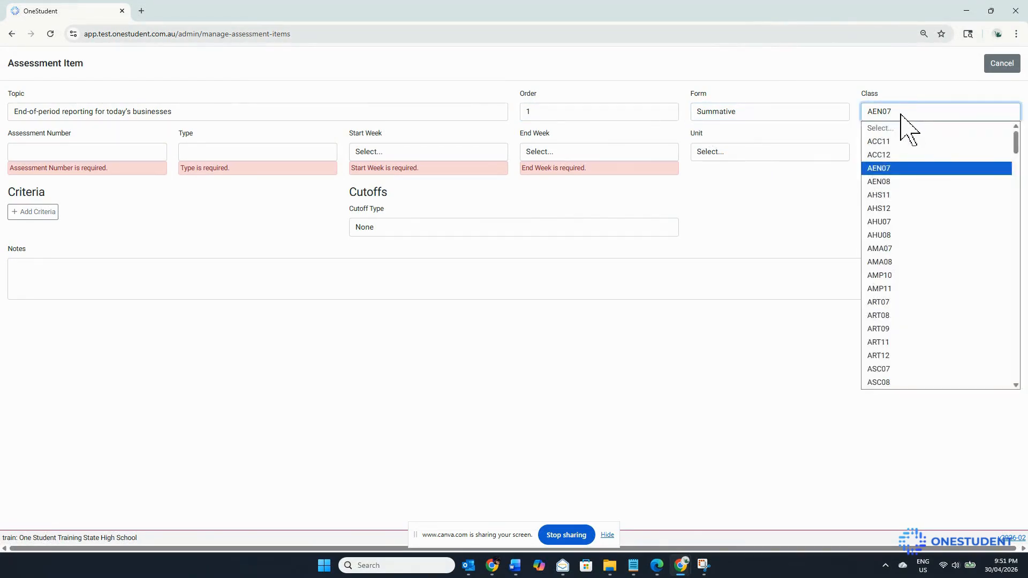
left_click(893, 169)
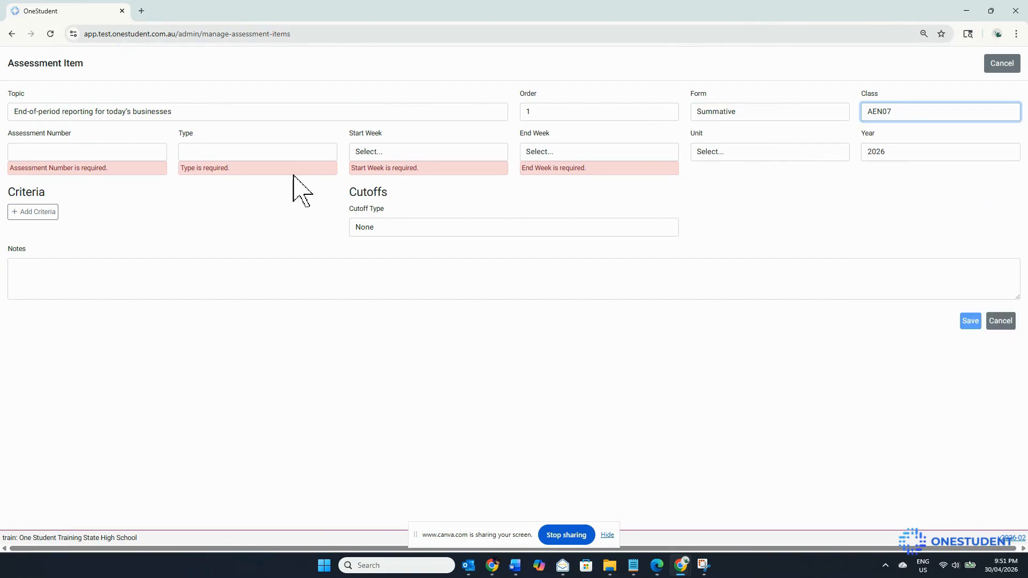
Set the assessment number to FIA1 and the type to "Examination:"
left_click(40, 152)
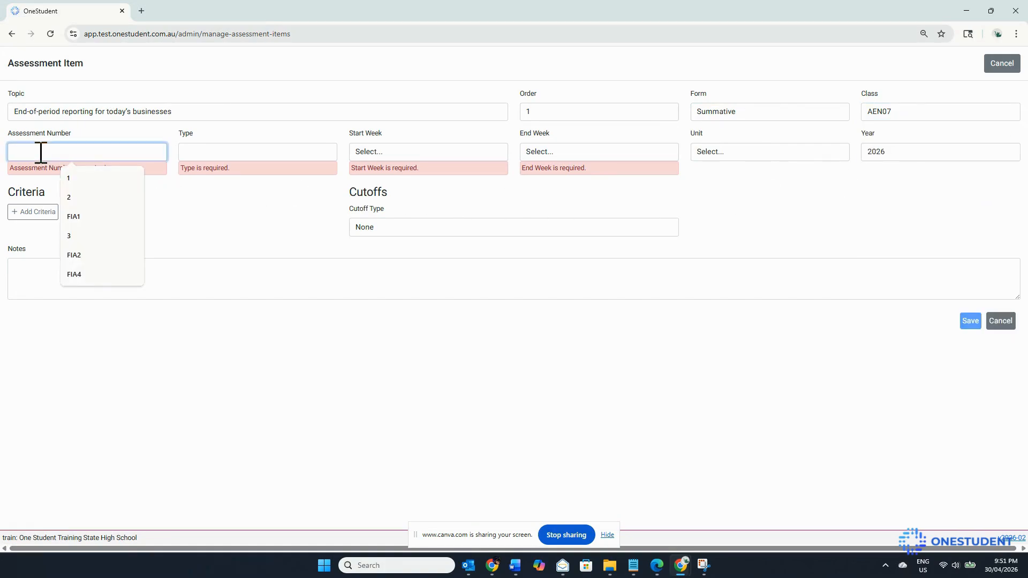
left_click(83, 219)
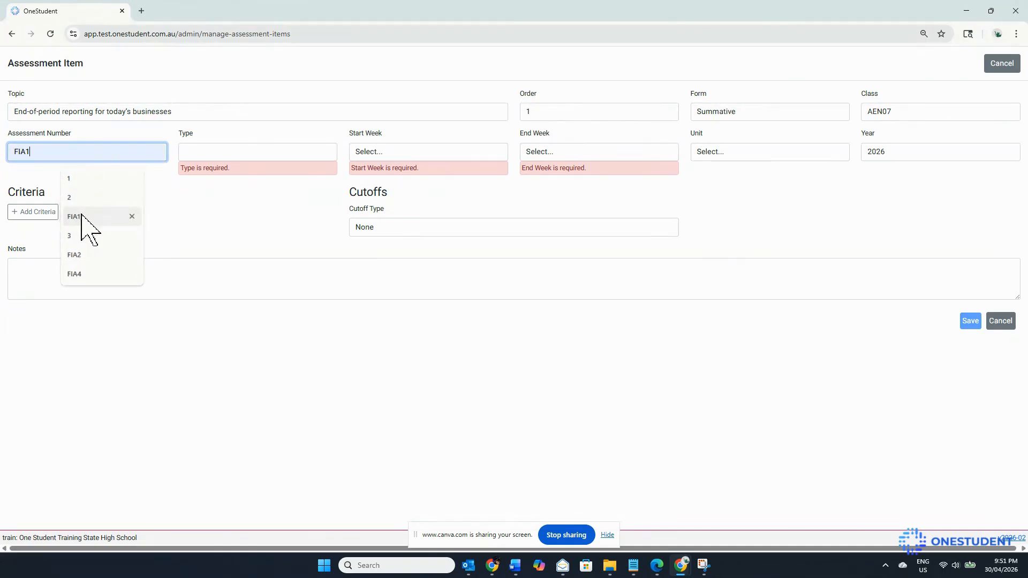
left_click(220, 152)
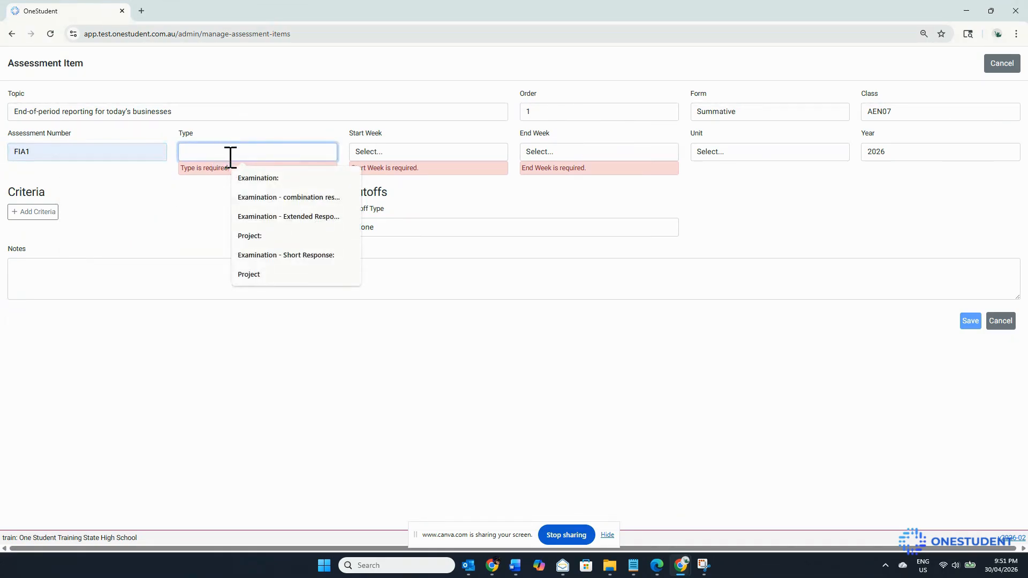
left_click(259, 178)
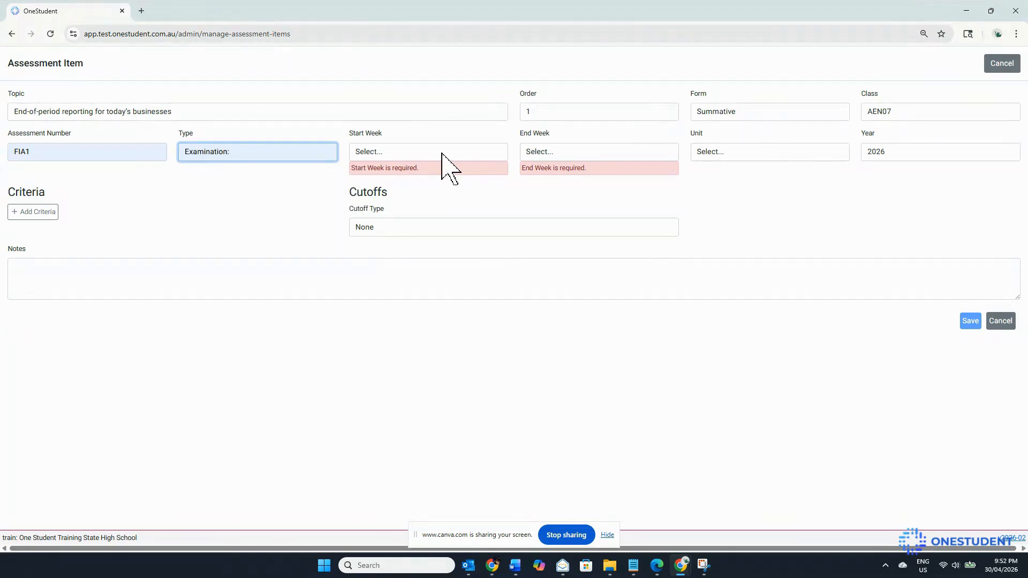
Schedule the assessment item from Term 1 - Week 5 to Term 2 - Week 3
left_click(443, 155)
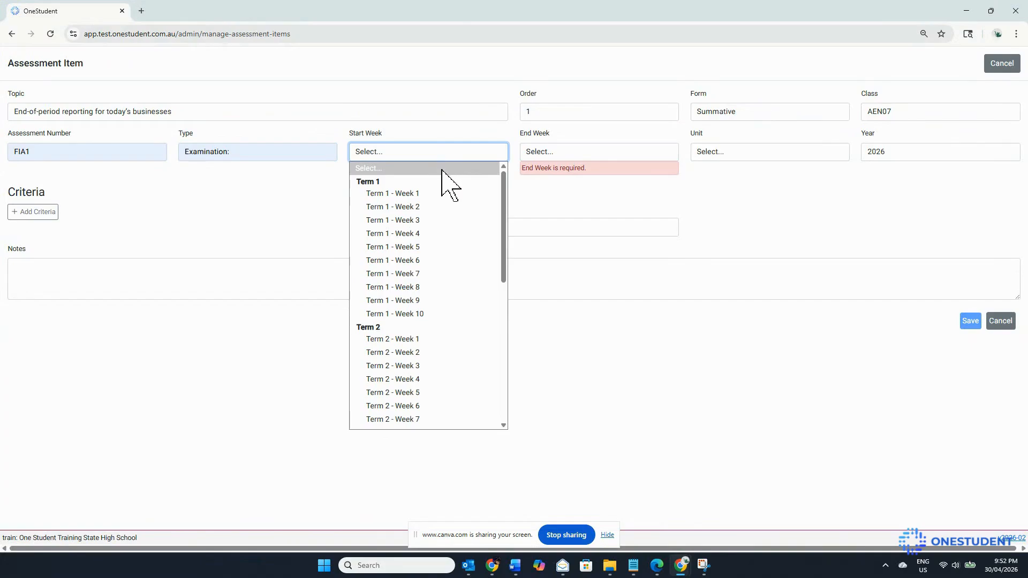
left_click(407, 246)
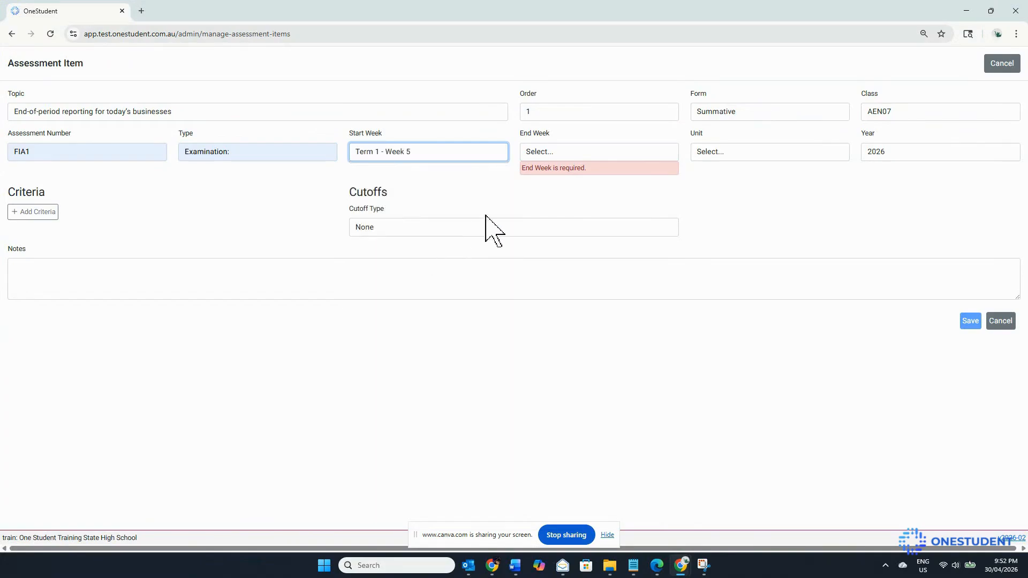
left_click(636, 153)
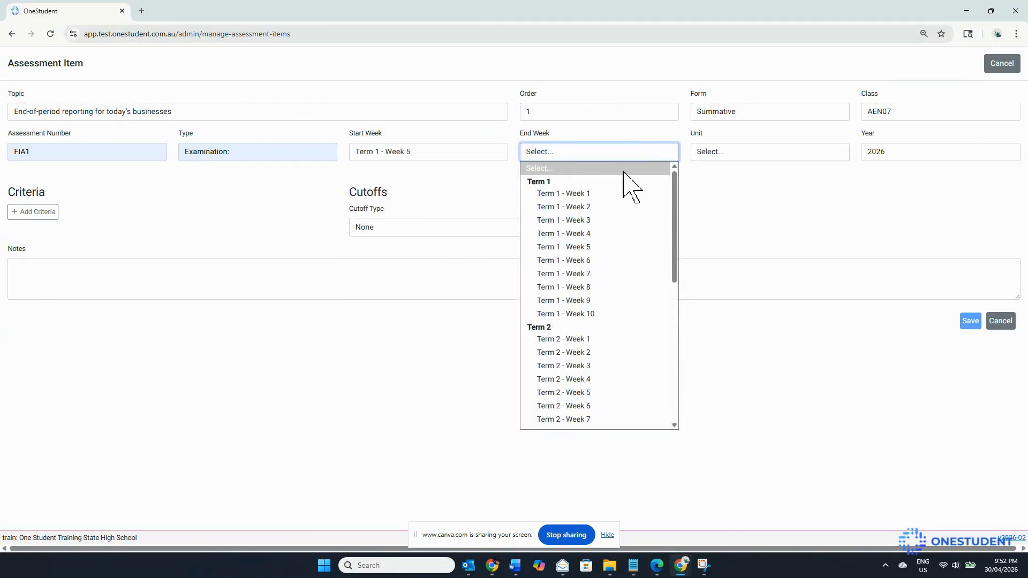
left_click(626, 369)
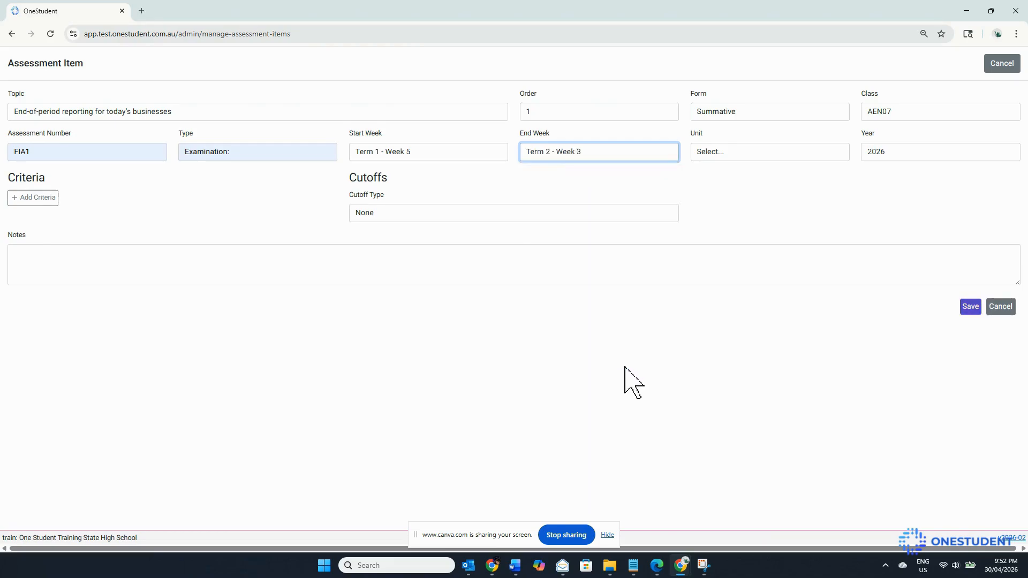
Assign the assessment item to unit 1 and year 2026, leaving the notes empty
left_click(750, 149)
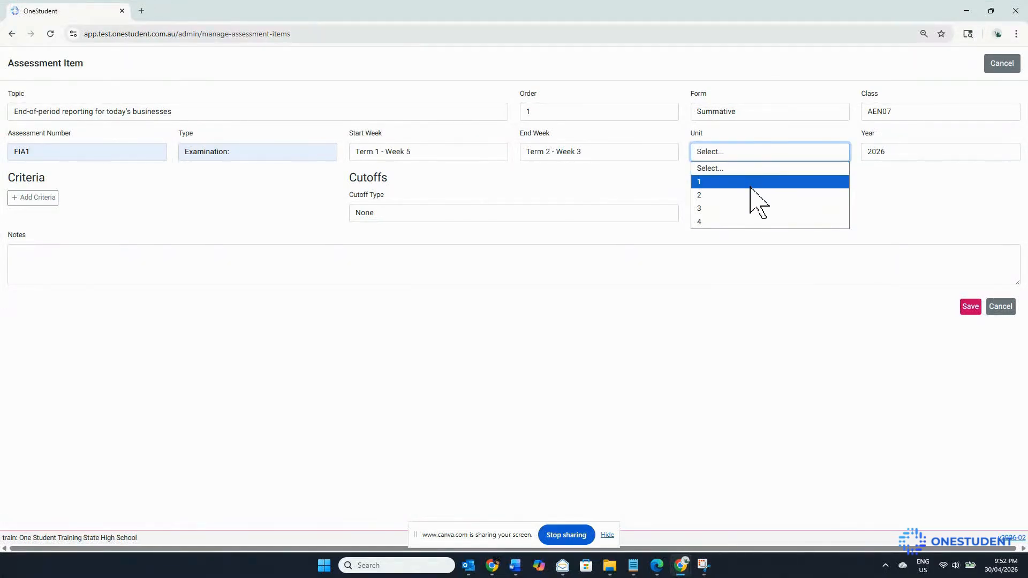
key("Escape")
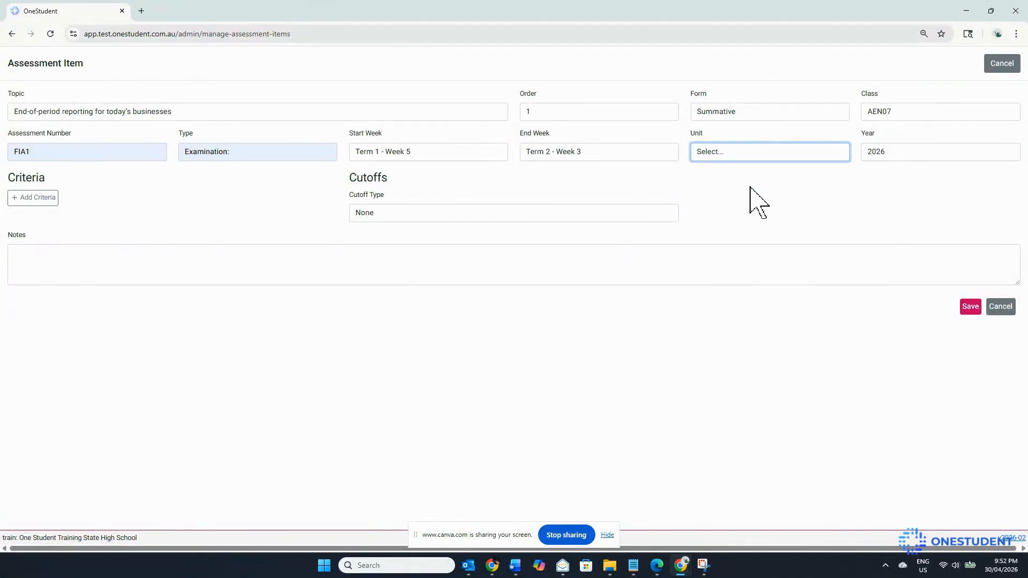
left_click(900, 150)
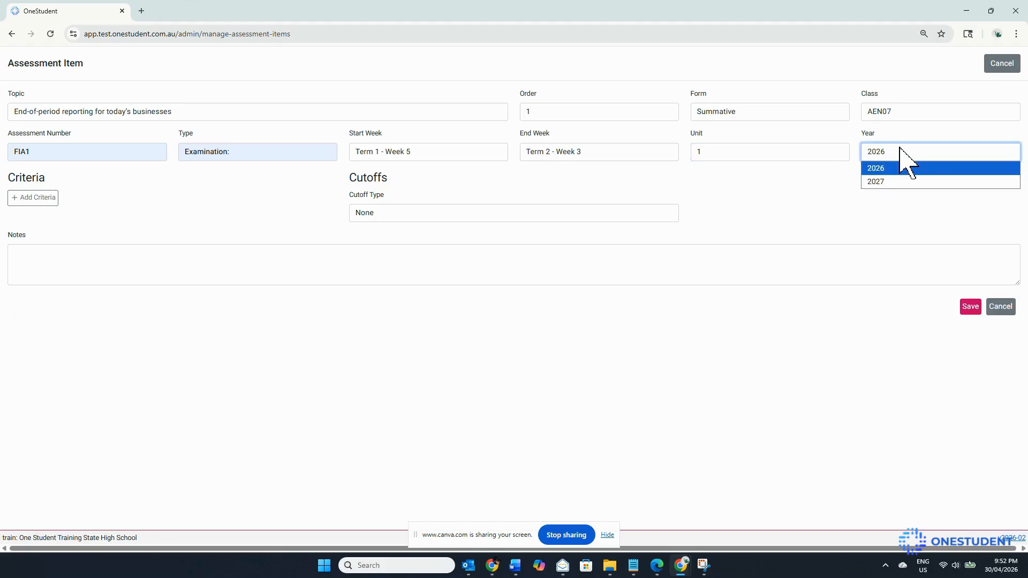
left_click(901, 169)
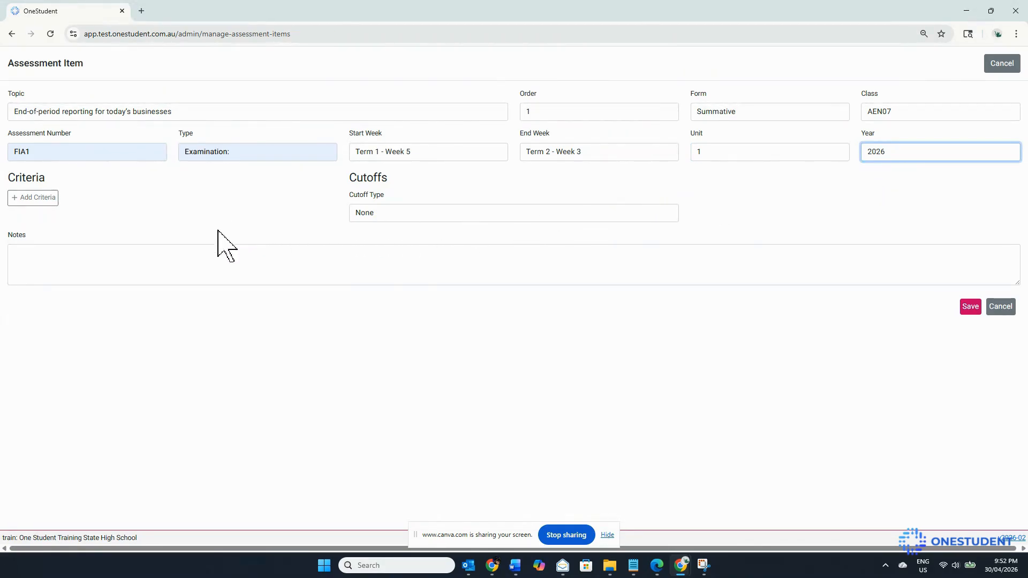
left_click(141, 265)
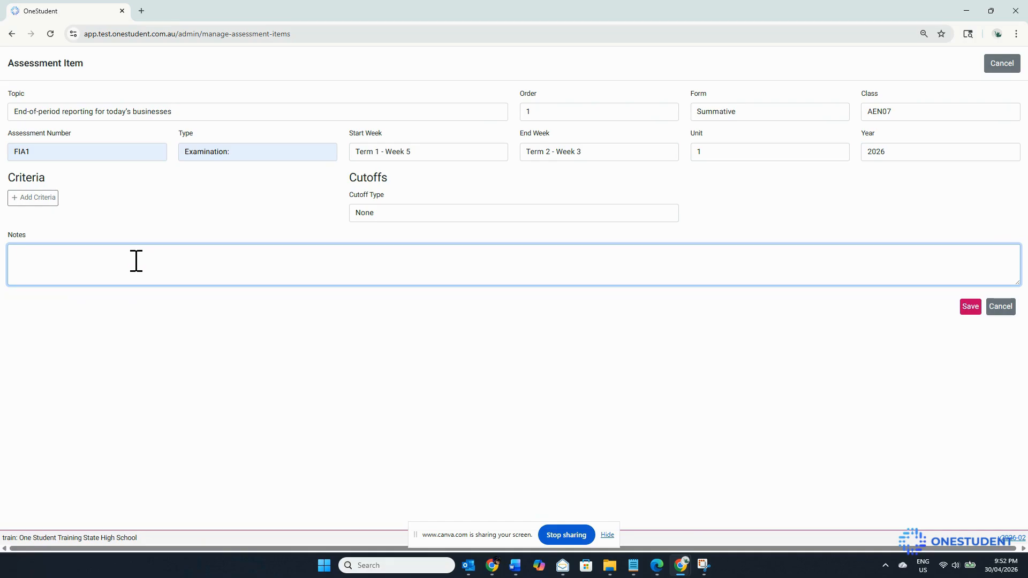
Add criterion 1 named "Comprehending" with a mark total of 5, keeping the # mark type
left_click(26, 198)
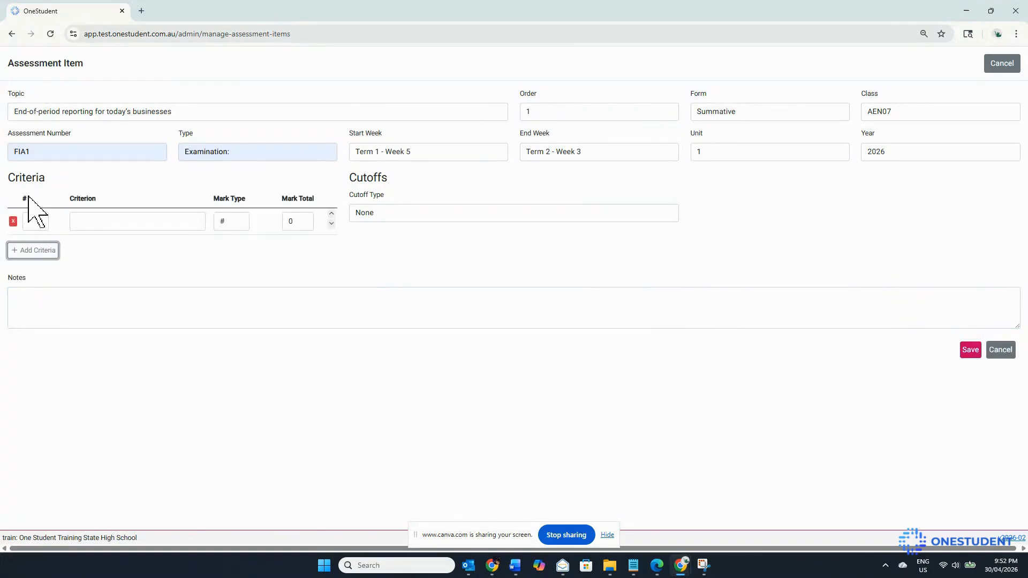
left_click(32, 219)
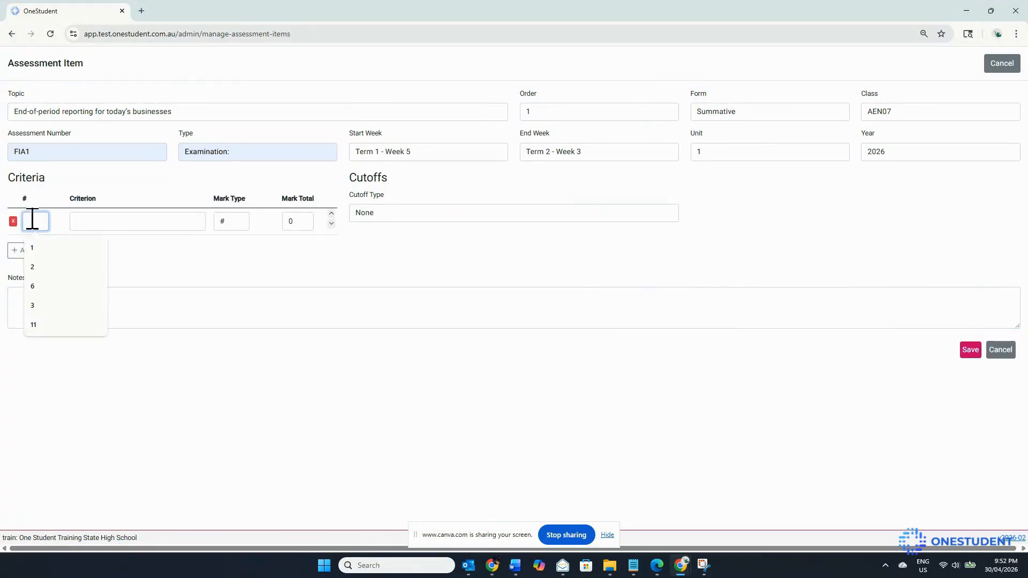
type("1")
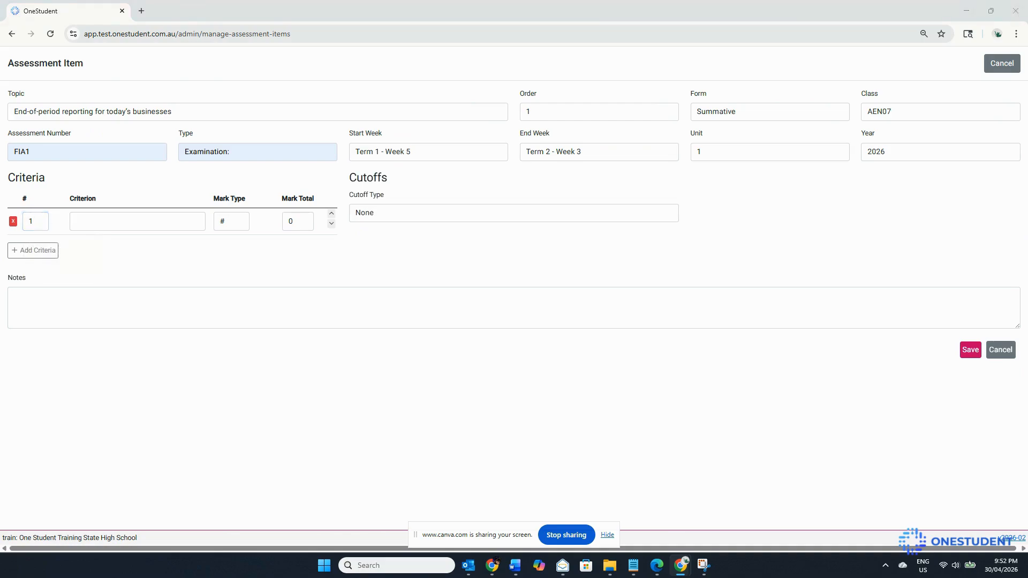
left_click(156, 221)
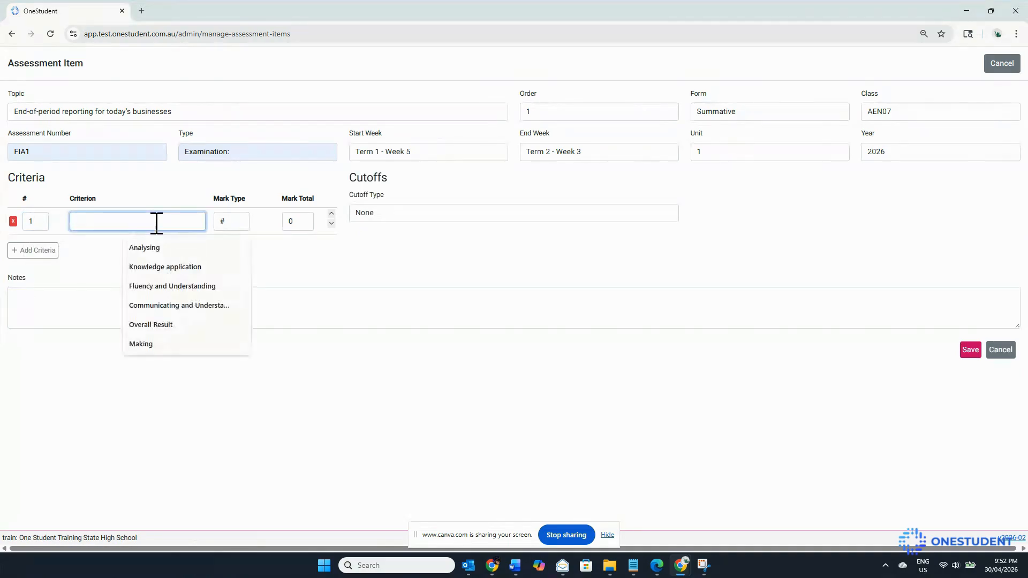
type("Comprehending")
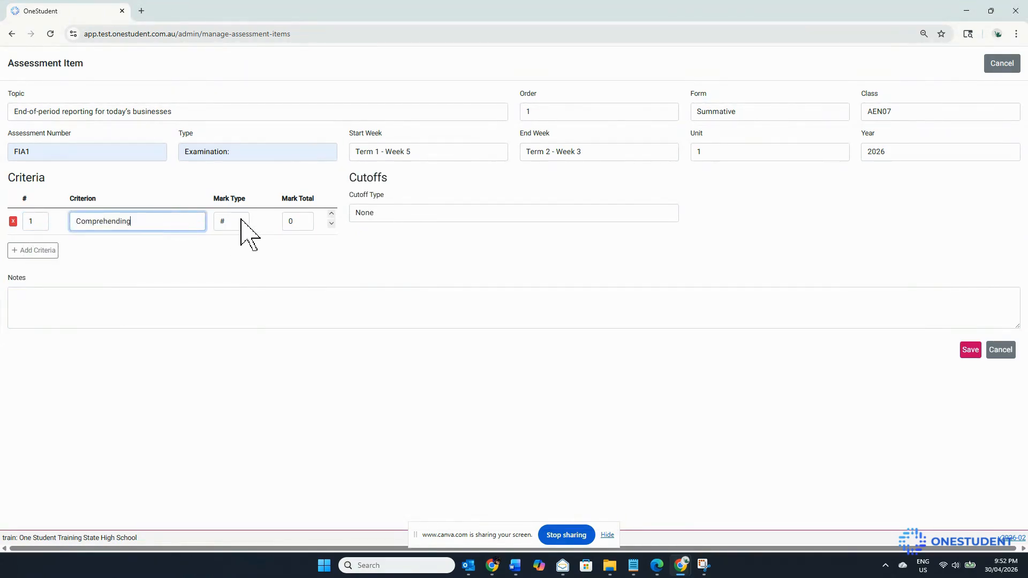
left_click(293, 221)
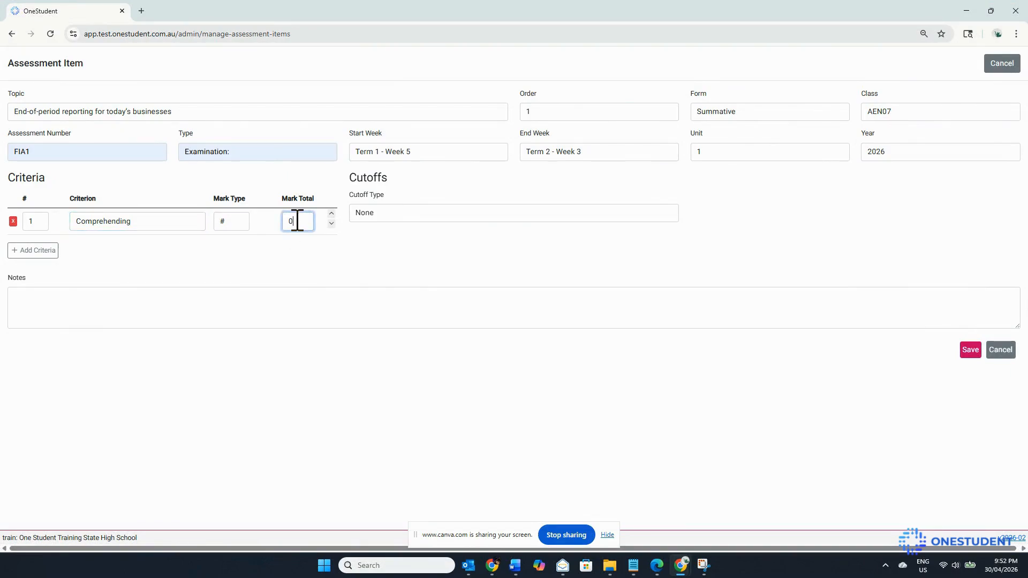
Add criterion 2 named "Synthesising" with a mark total of 10, keeping the # mark type
left_click(30, 250)
left_click(39, 251)
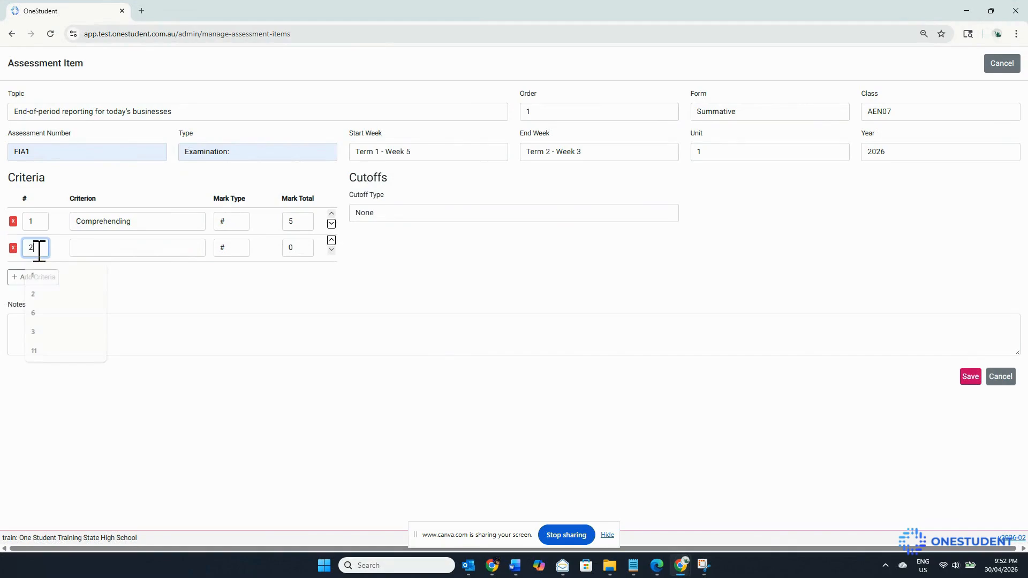
type("2")
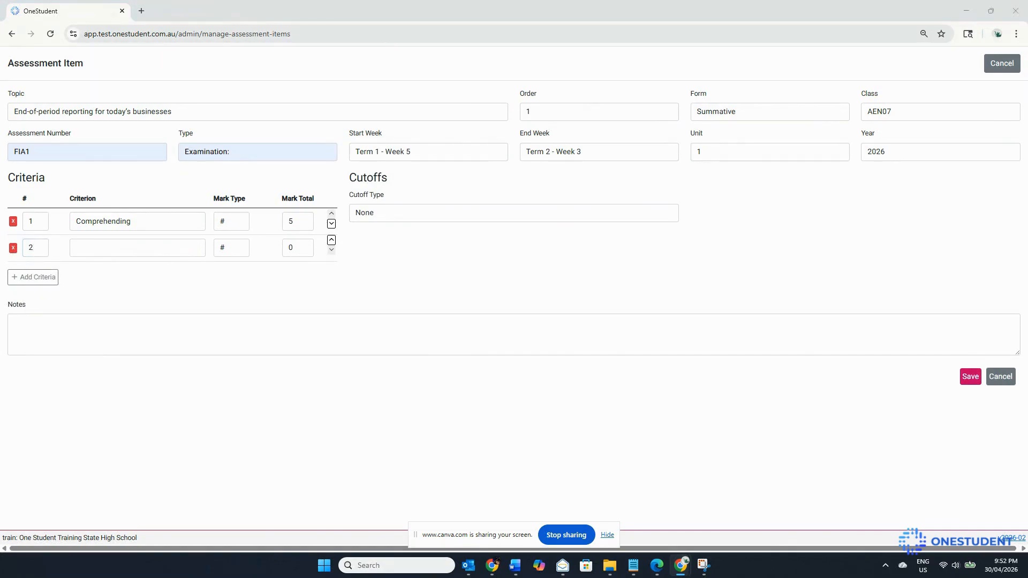
left_click(163, 248)
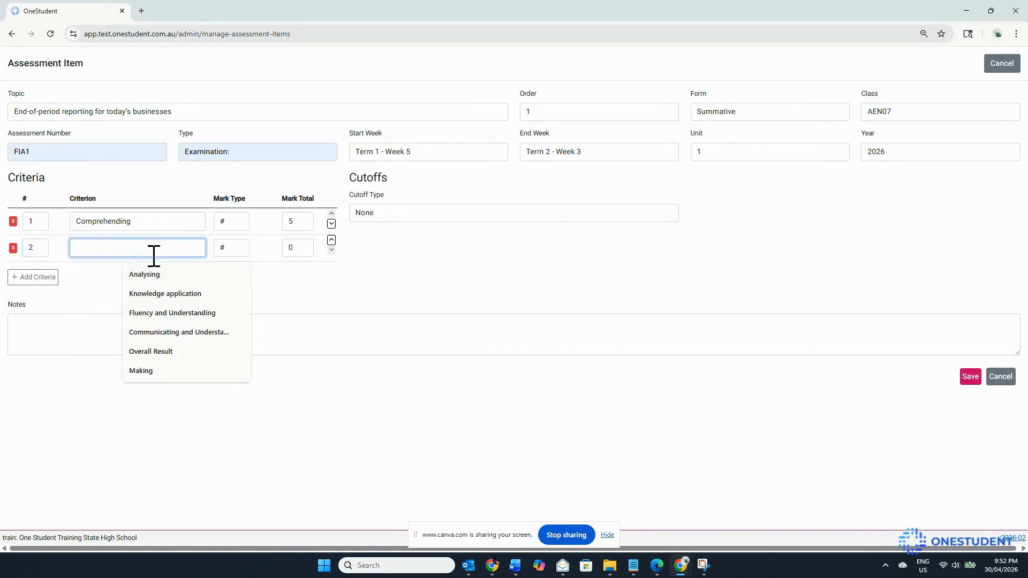
type("Synthesising")
left_click(302, 246)
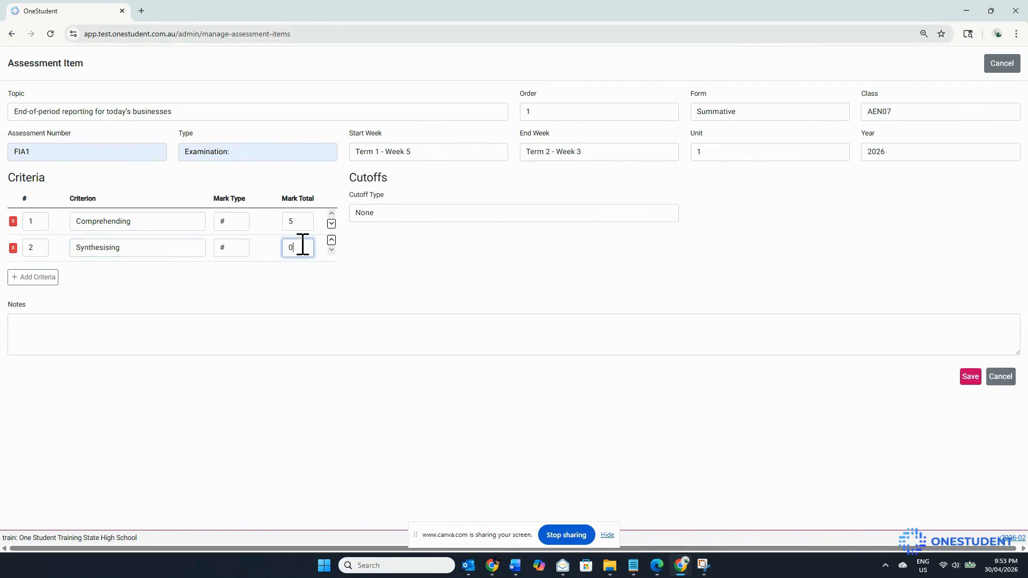
type("10")
Set the cutoff type to Total Score to A-E with cutoffs A 12, B 10, C 8, D 6 and E 0, and save the assessment item
left_click(378, 215)
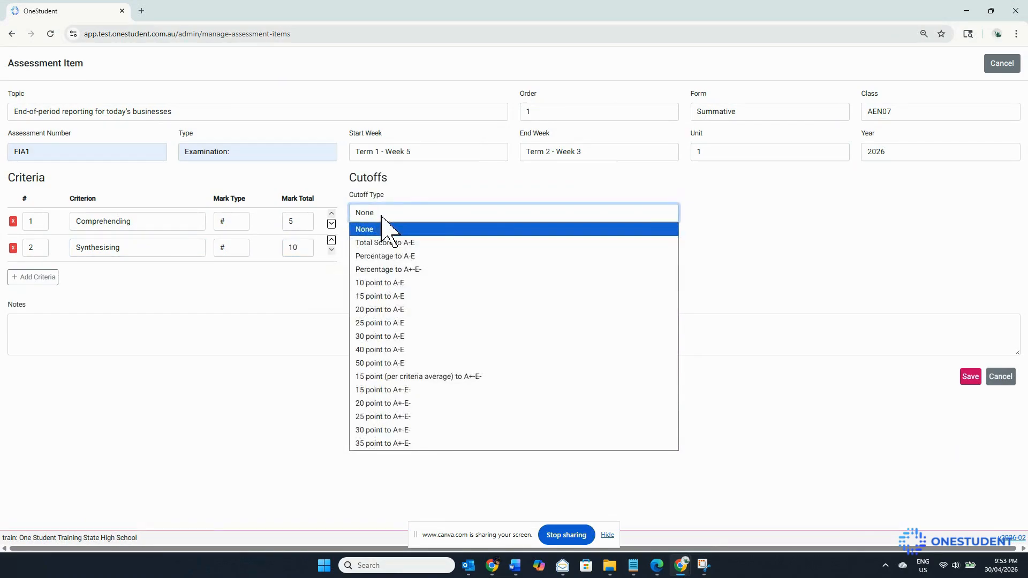
left_click(391, 244)
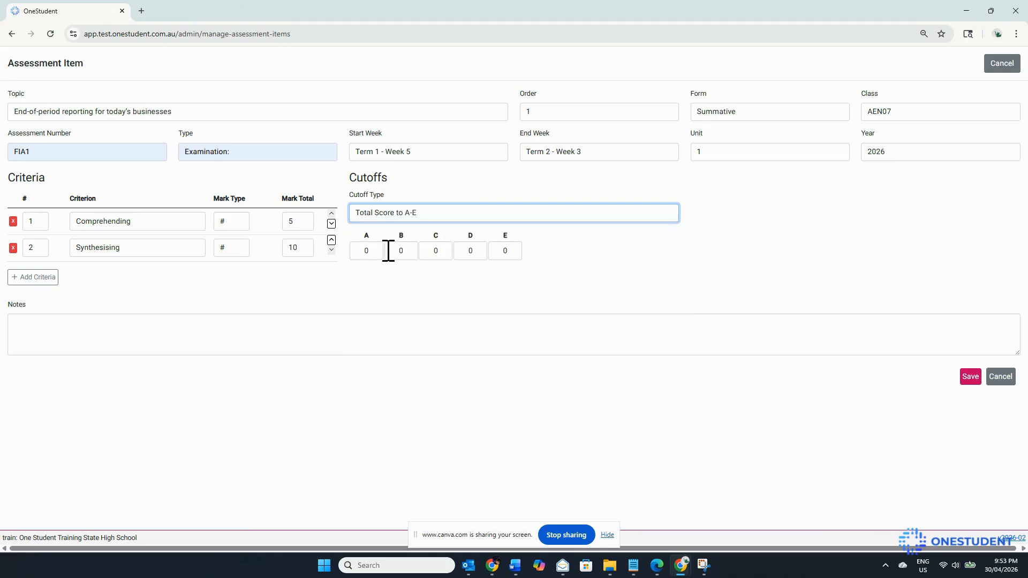
left_click(374, 250)
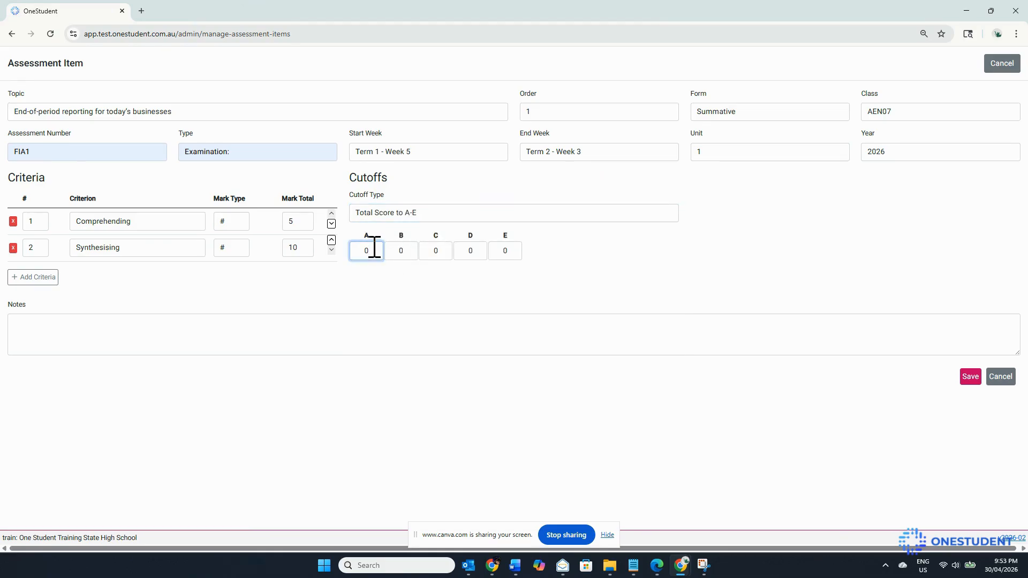
left_click(407, 249)
left_click(447, 246)
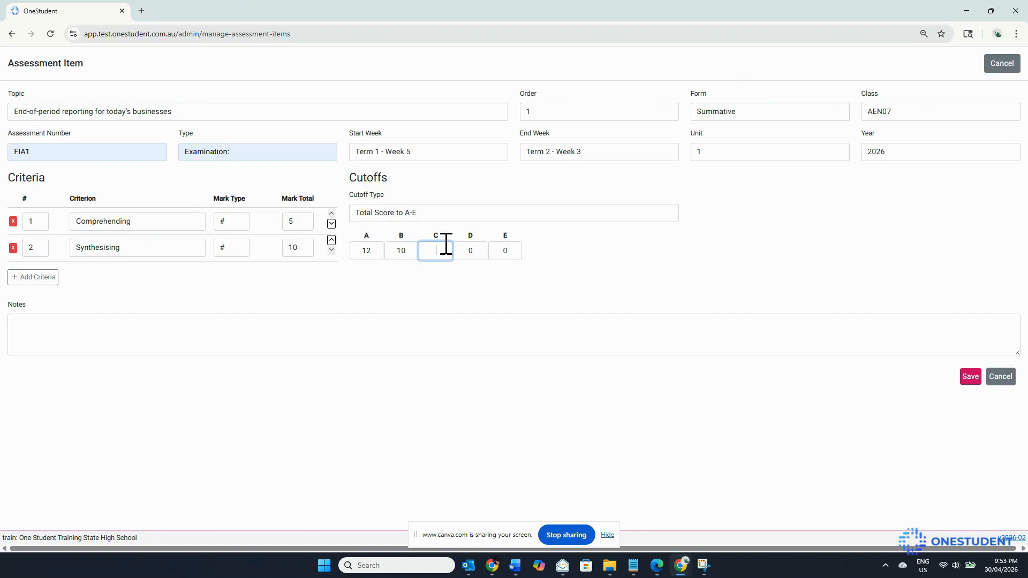
key("Tab")
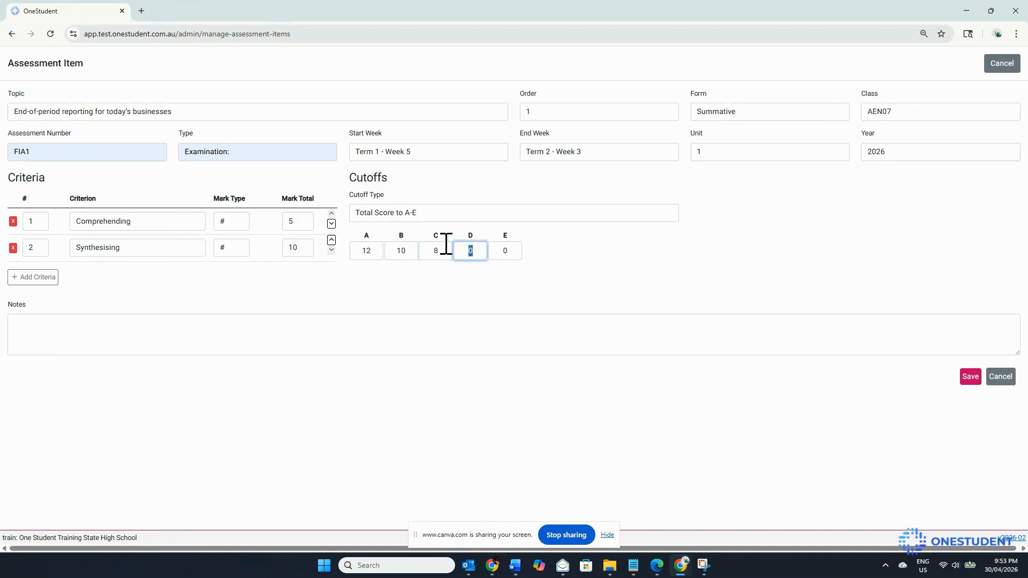
key("Tab")
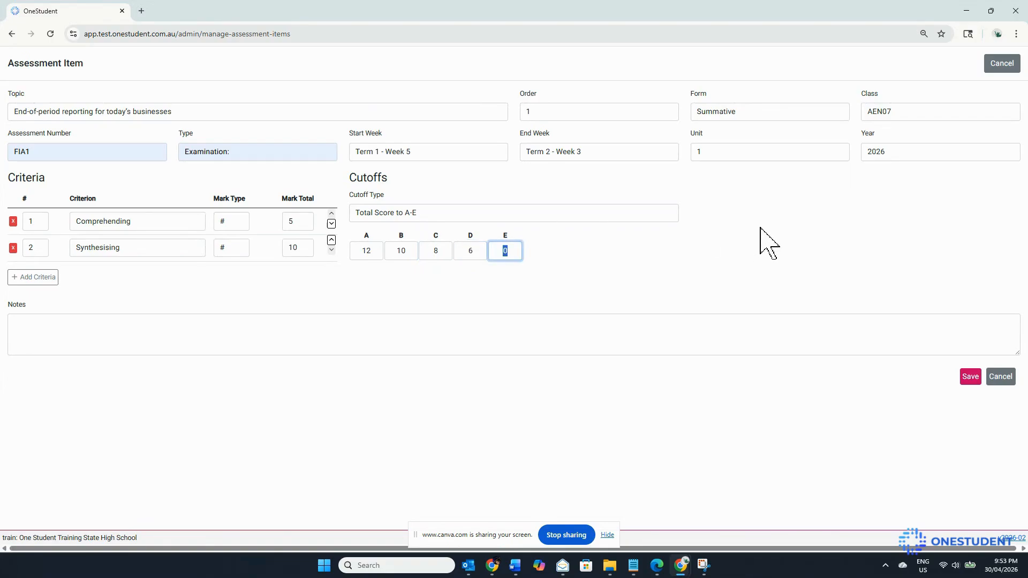
left_click(783, 251)
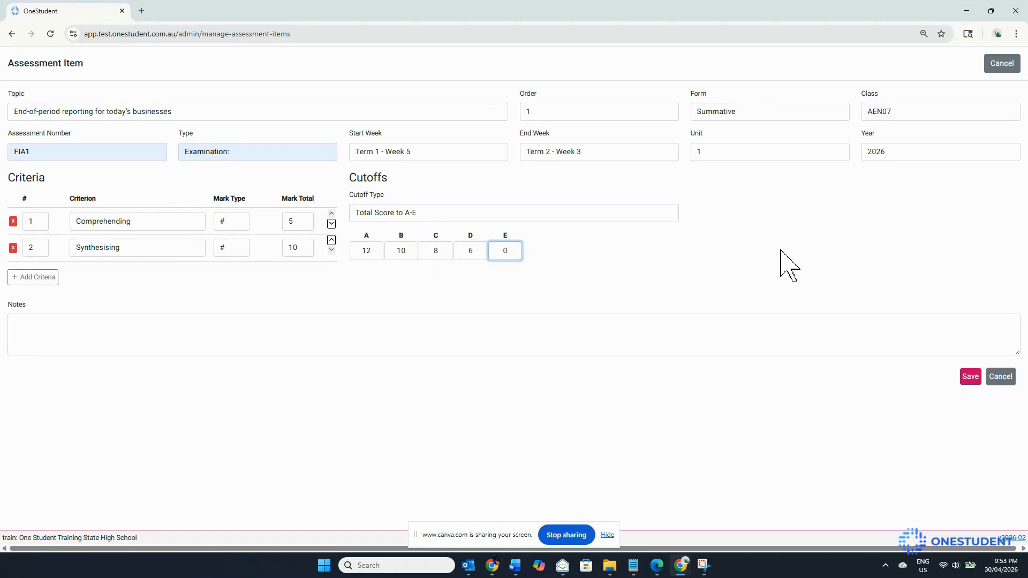
left_click(971, 378)
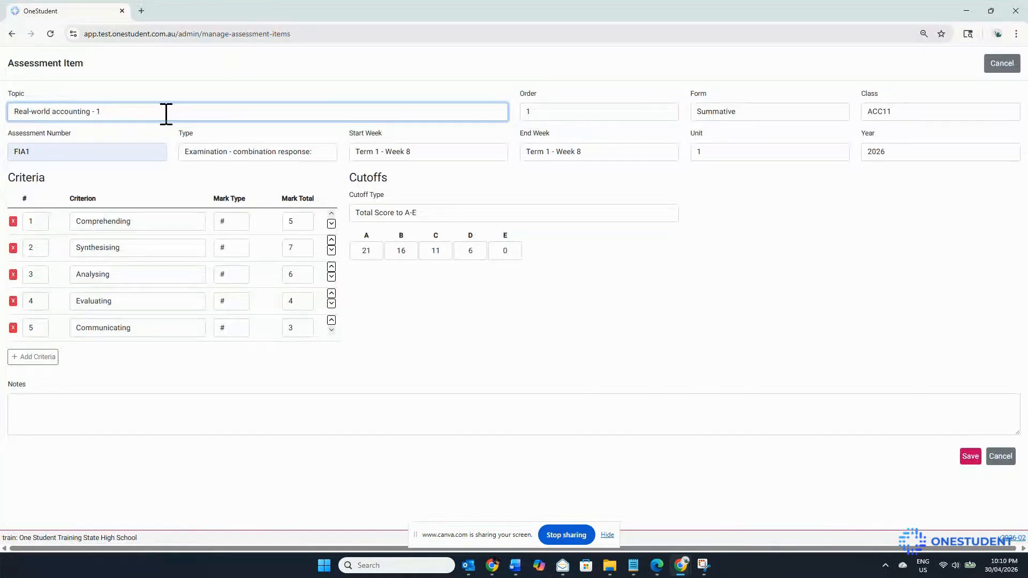
Shorten the ACC11 FIA1 item's topic to "Real-world accounting", save it, and duplicate that item within 2026
key("BackSpace")
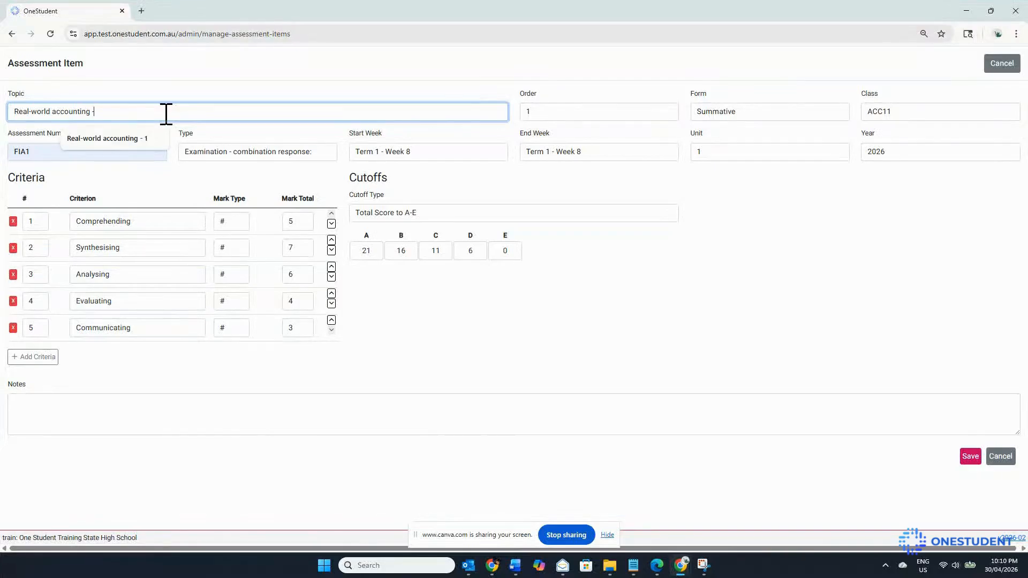
left_click(969, 458)
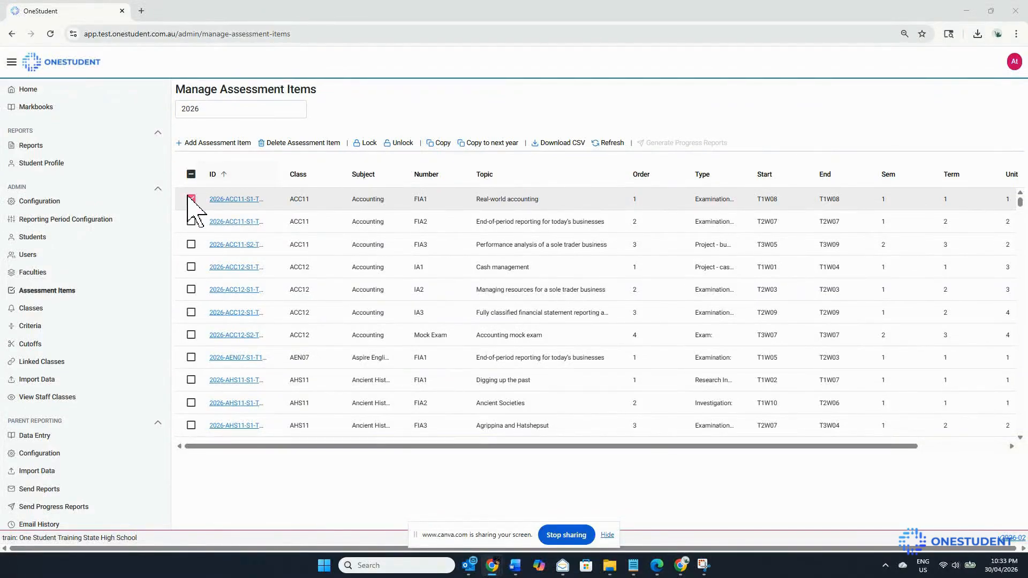
left_click(442, 145)
left_click(561, 112)
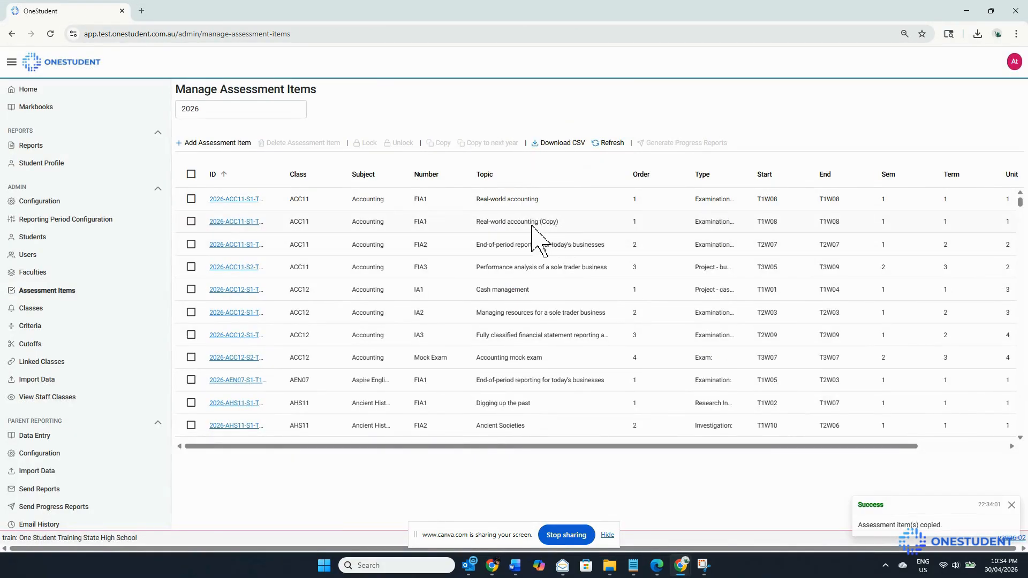
Open the copied "Real-world accounting (Copy)" item to review its details and topic suffix, leaving without saving
left_click(252, 222)
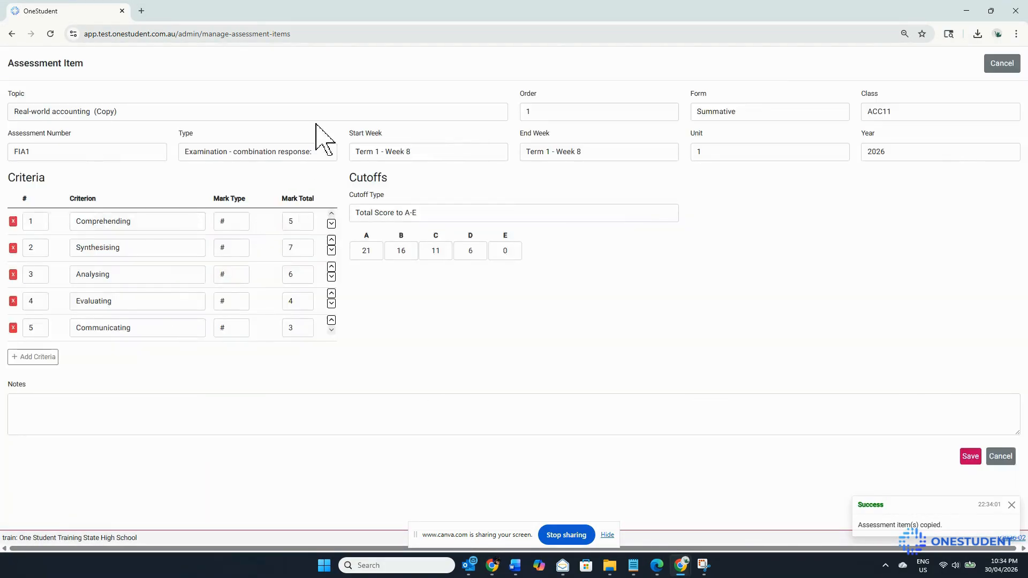
left_click_drag(129, 113, 95, 118)
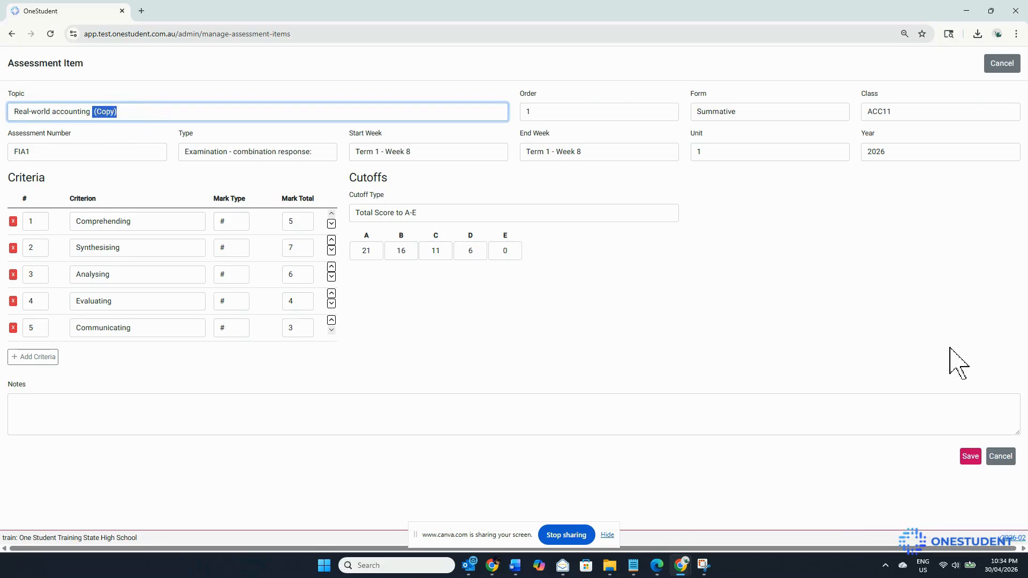
left_click(1010, 459)
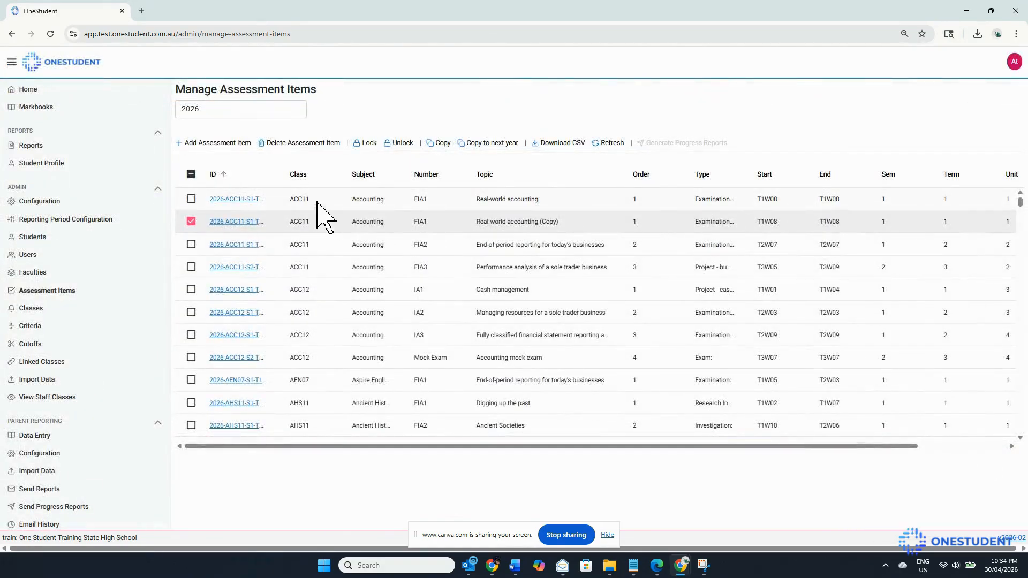
Copy the "Real-world accounting (Copy)" assessment item to the following school year
left_click(496, 152)
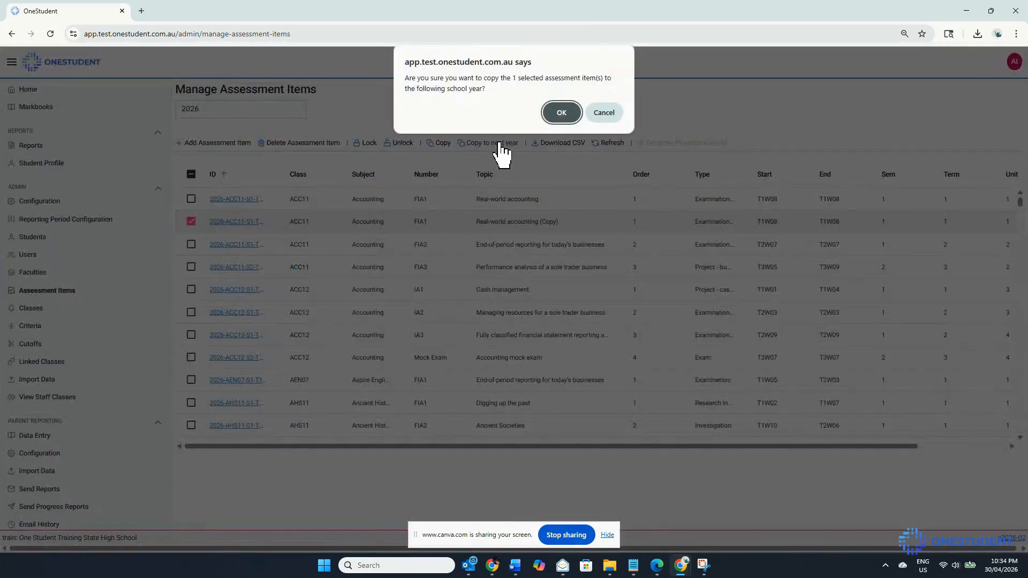
left_click(563, 111)
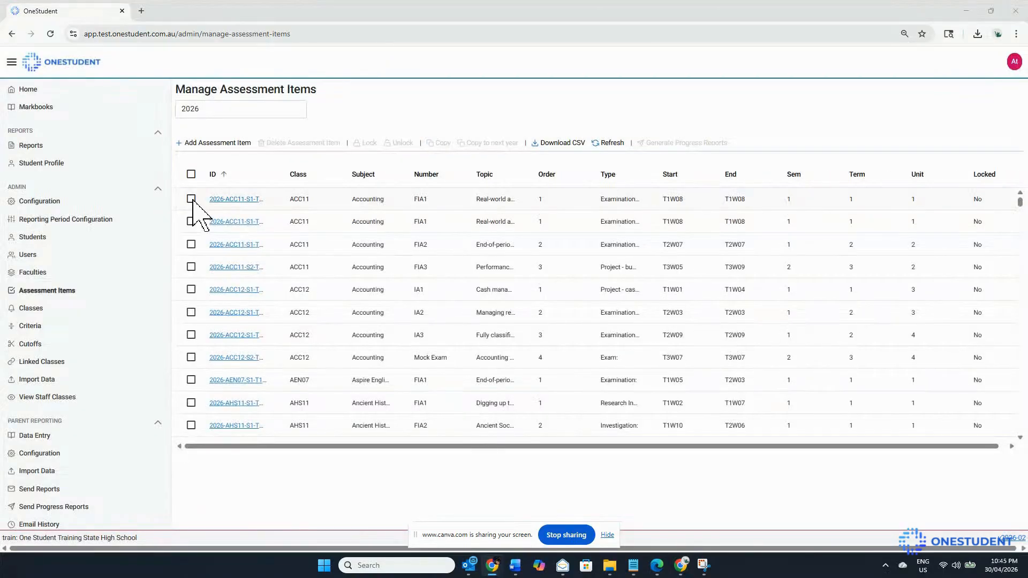
Lock the first ACC11 FIA1 assessment item in the 2026 list
left_click(191, 198)
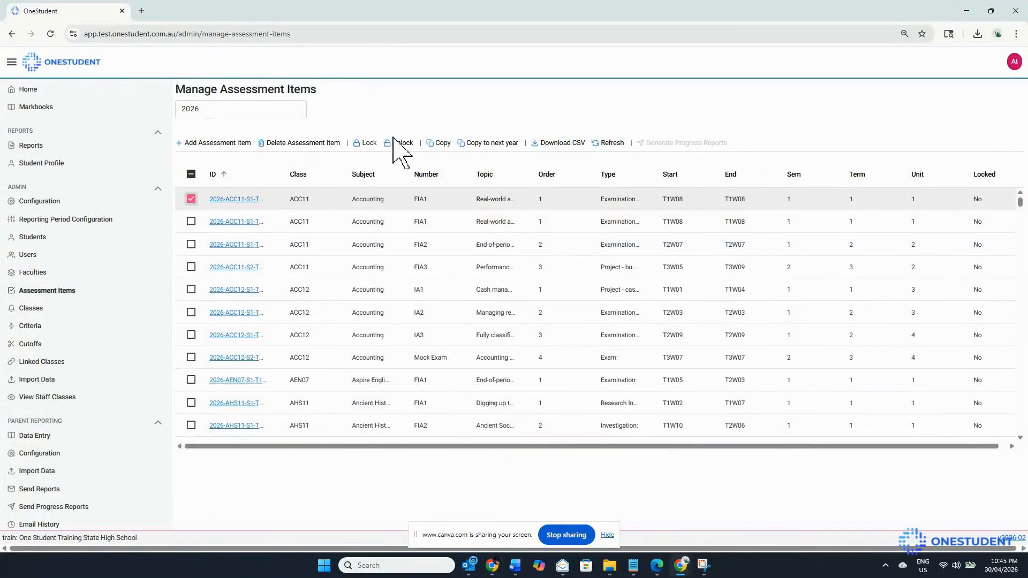
left_click(369, 144)
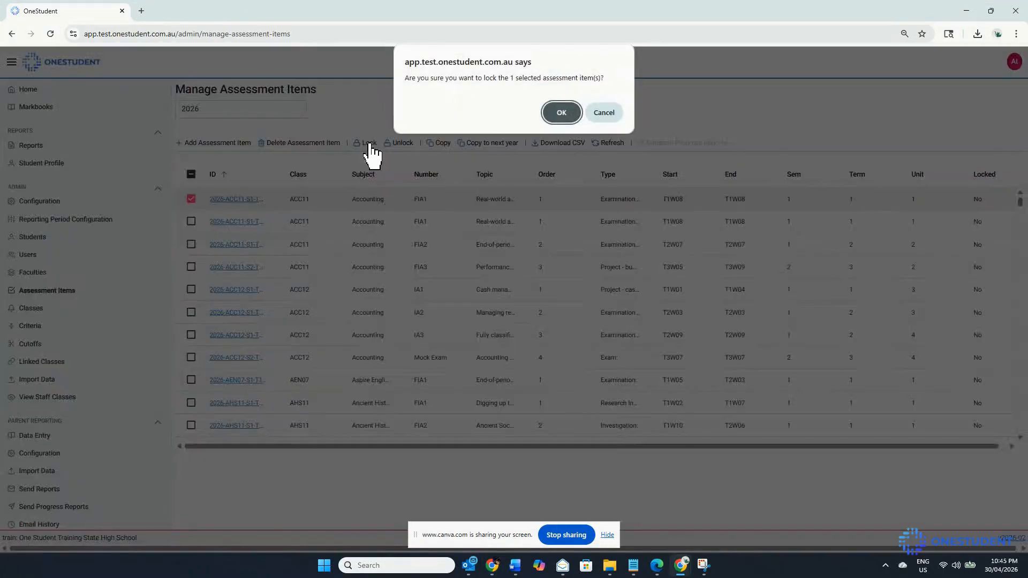
left_click(560, 111)
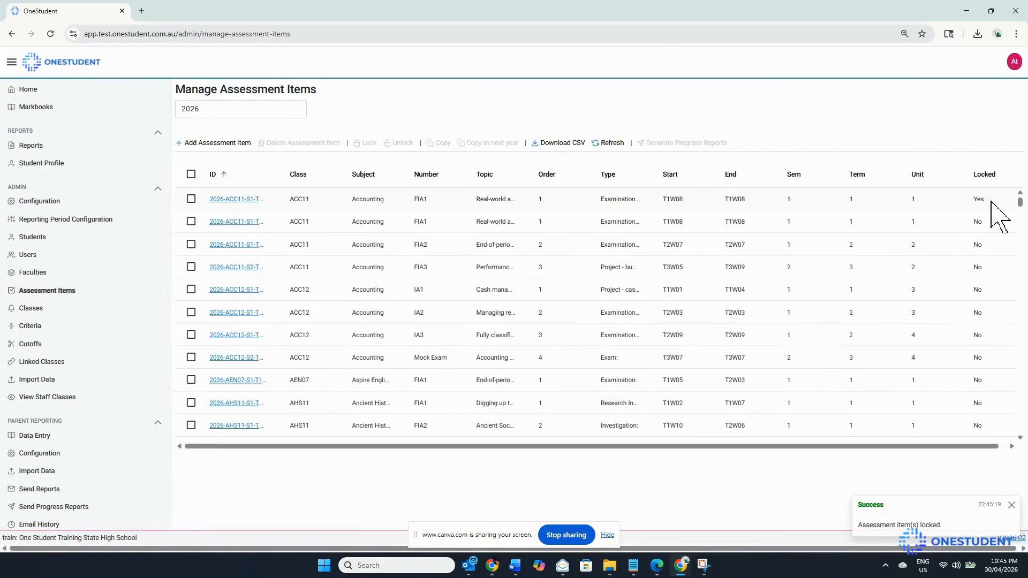
Unlock the locked ACC11 FIA1 assessment item
left_click(192, 199)
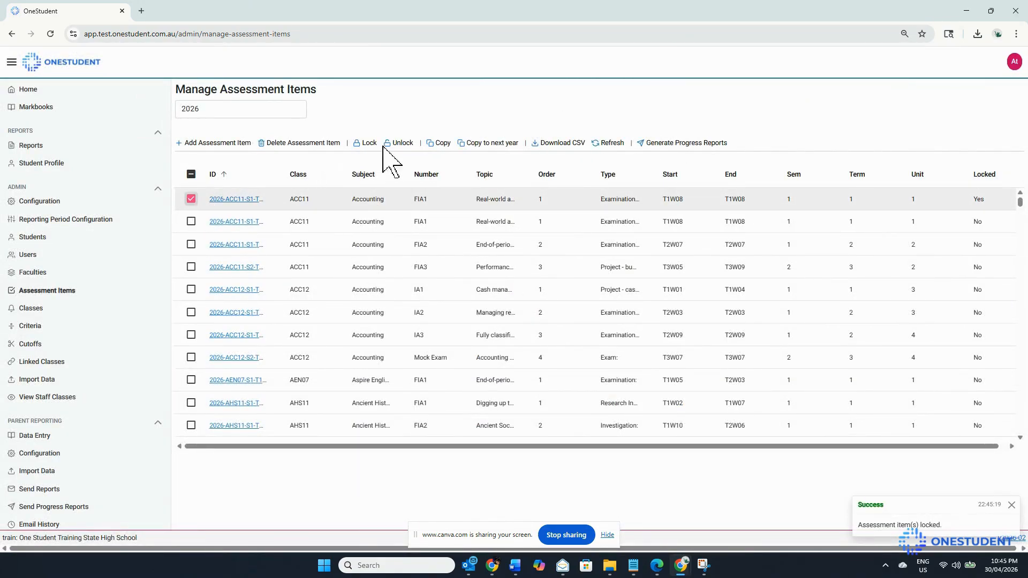
left_click(401, 144)
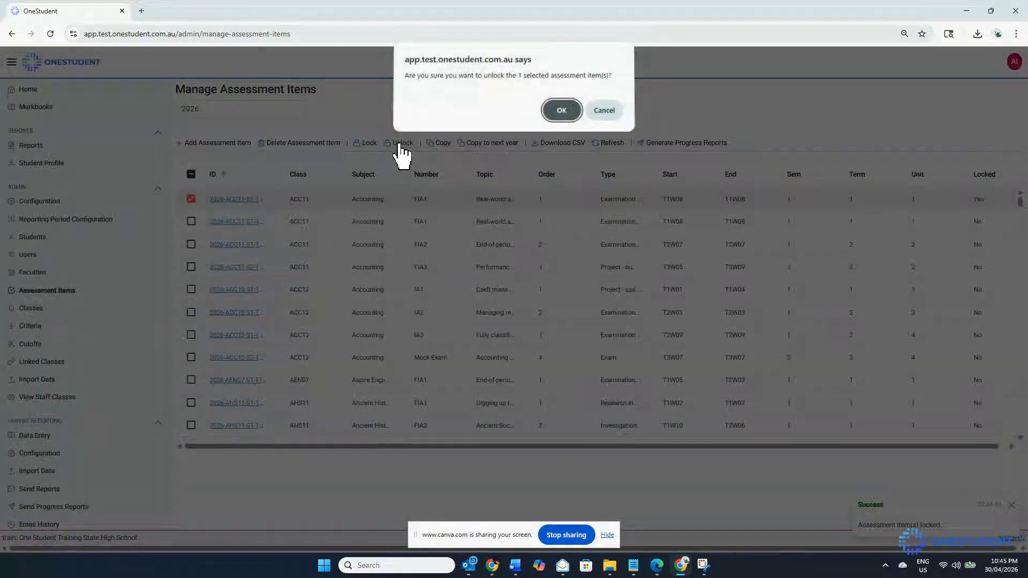
left_click(576, 117)
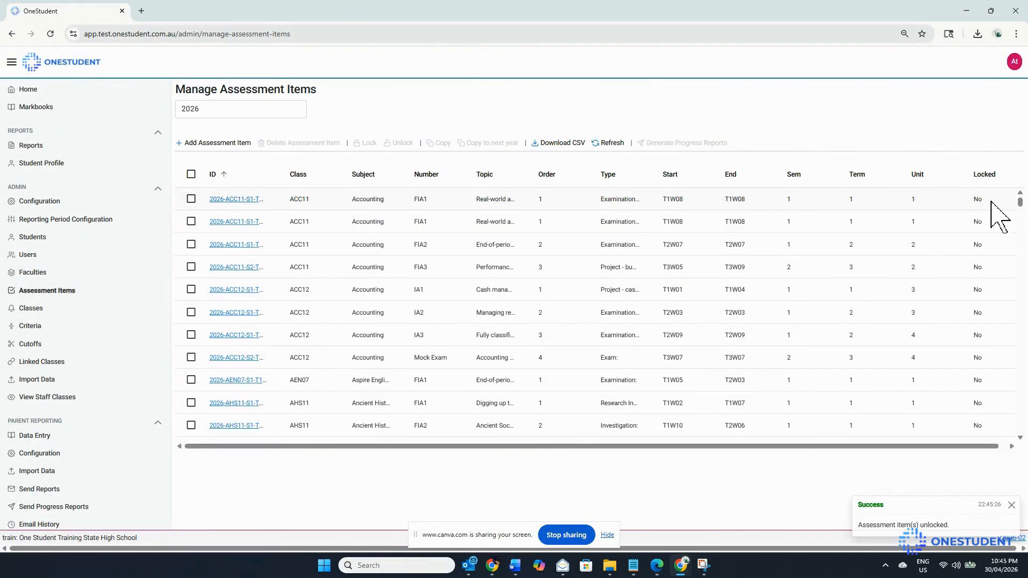
left_click(191, 199)
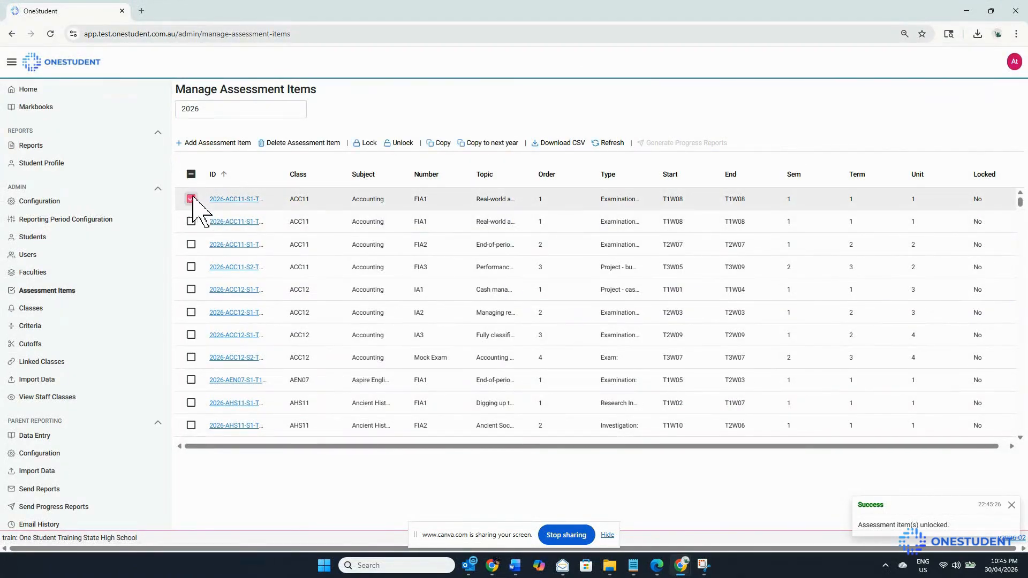
left_click(306, 143)
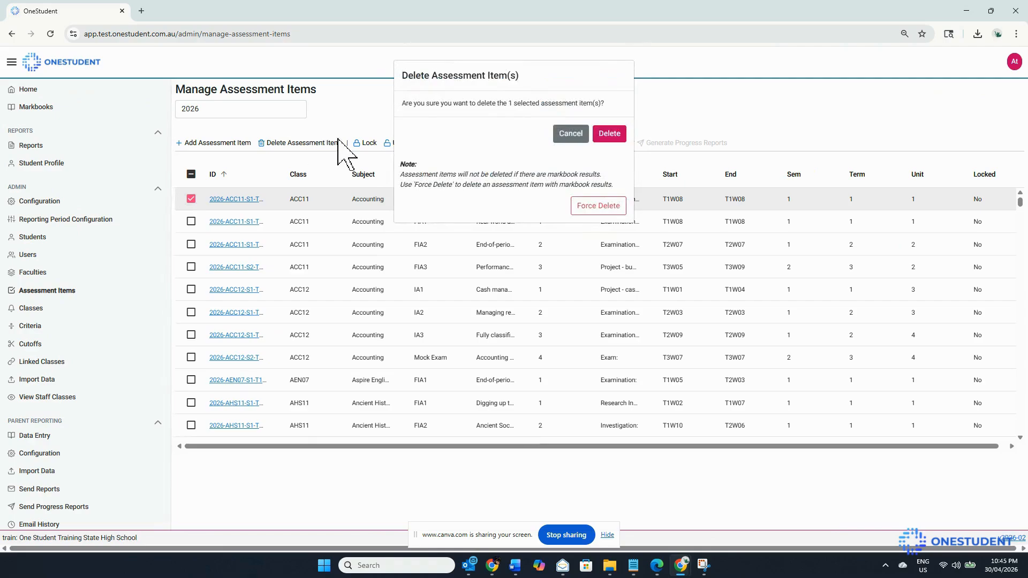
left_click(571, 134)
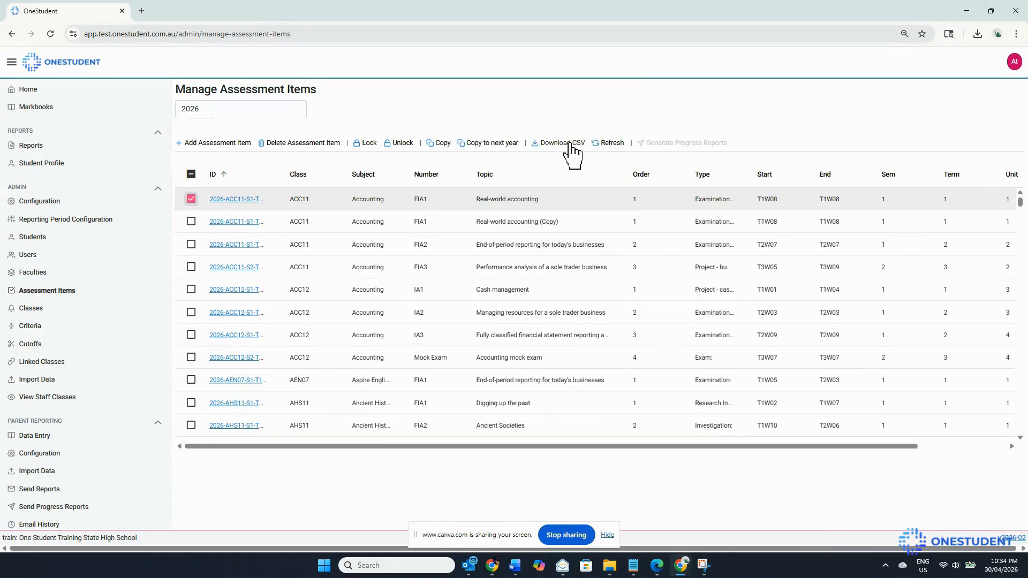
Download the 2026 assessment items as a CSV file and refresh the list
left_click(571, 145)
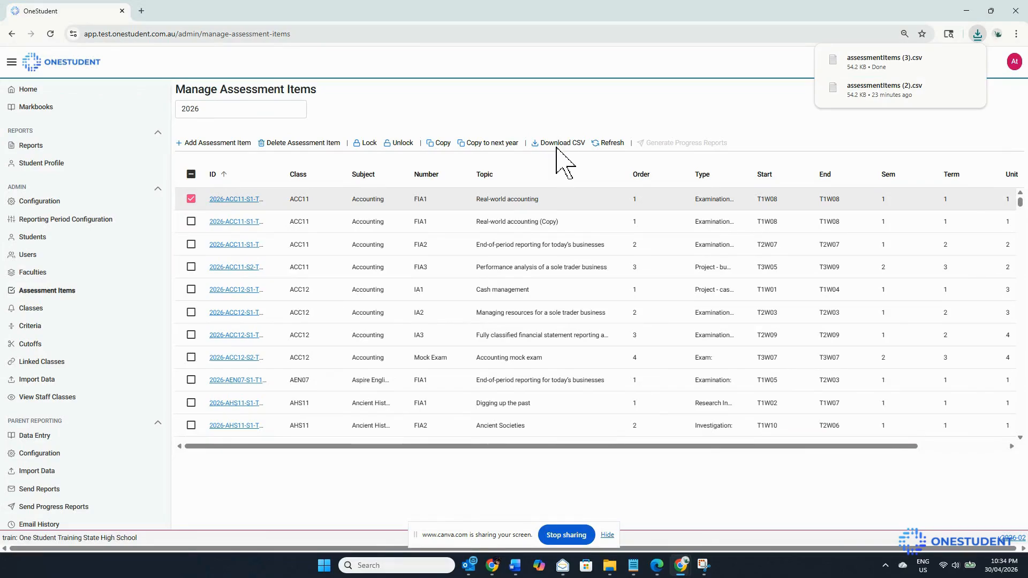
left_click(611, 145)
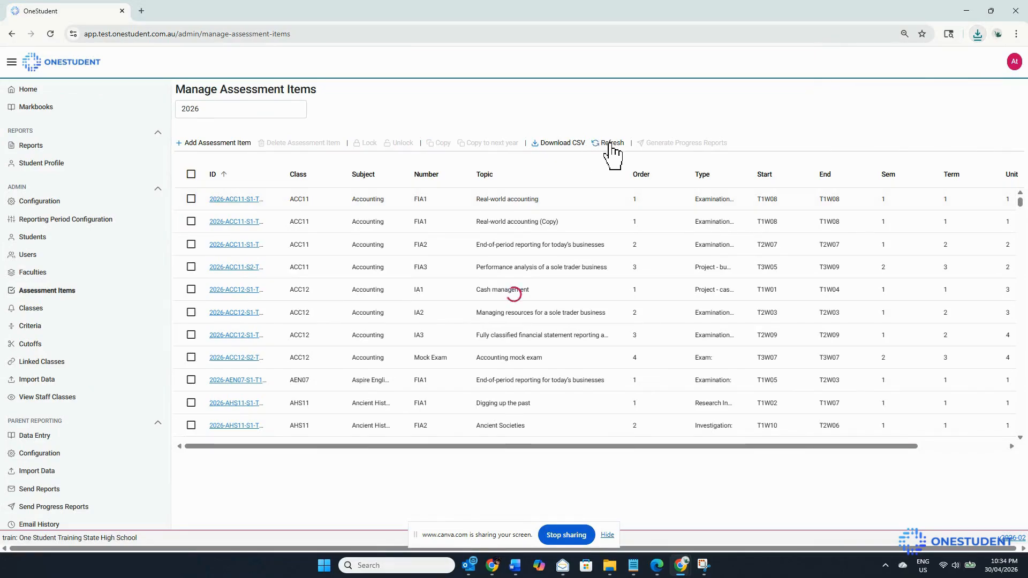